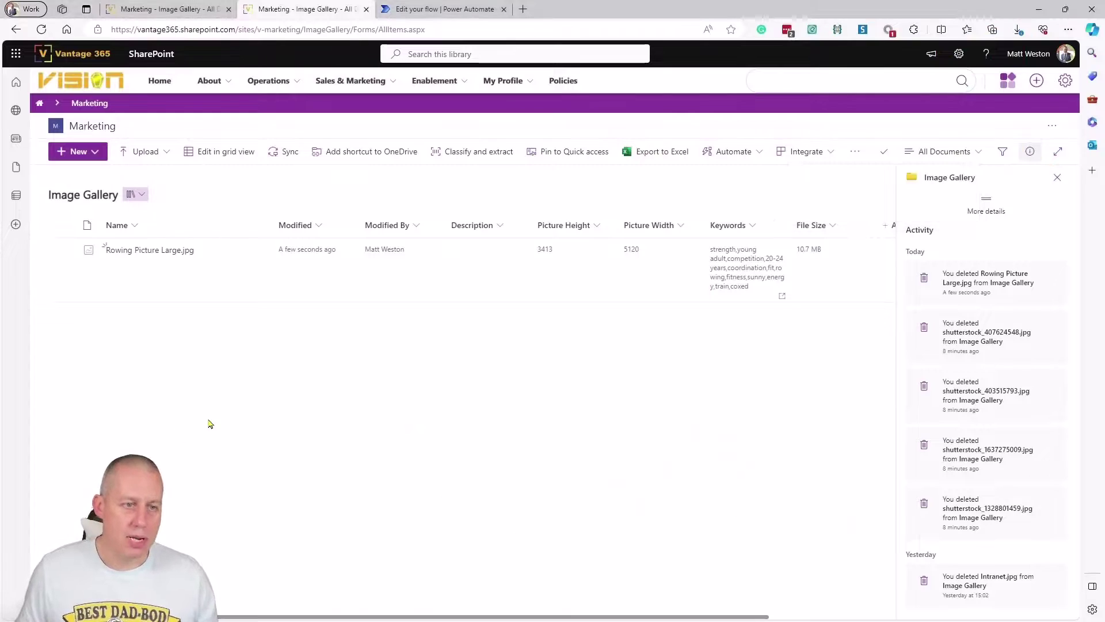
- Close the Image Gallery details pane, then switch to the Describe Image flow in Power Automate and examine its Get file properties settings
key("ctrl+plus")
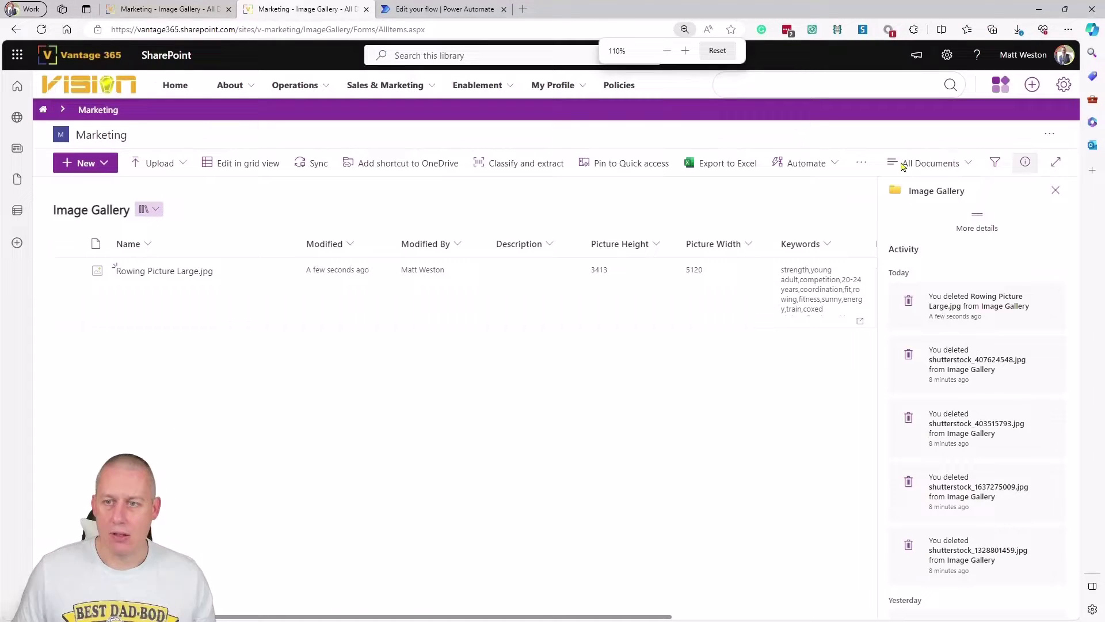
left_click(1056, 191)
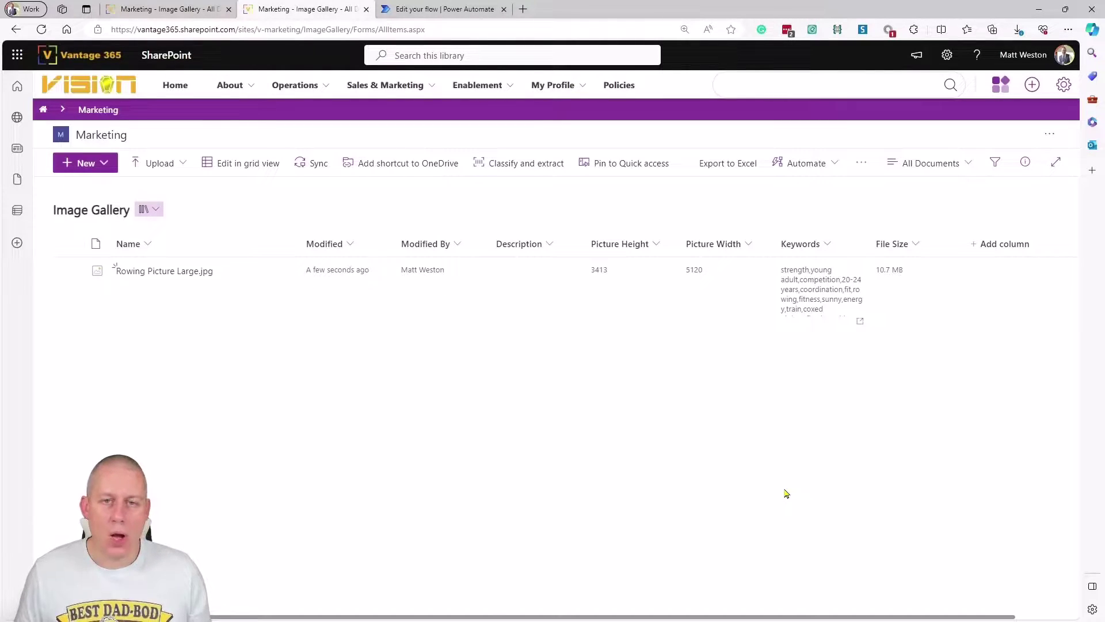
left_click(440, 9)
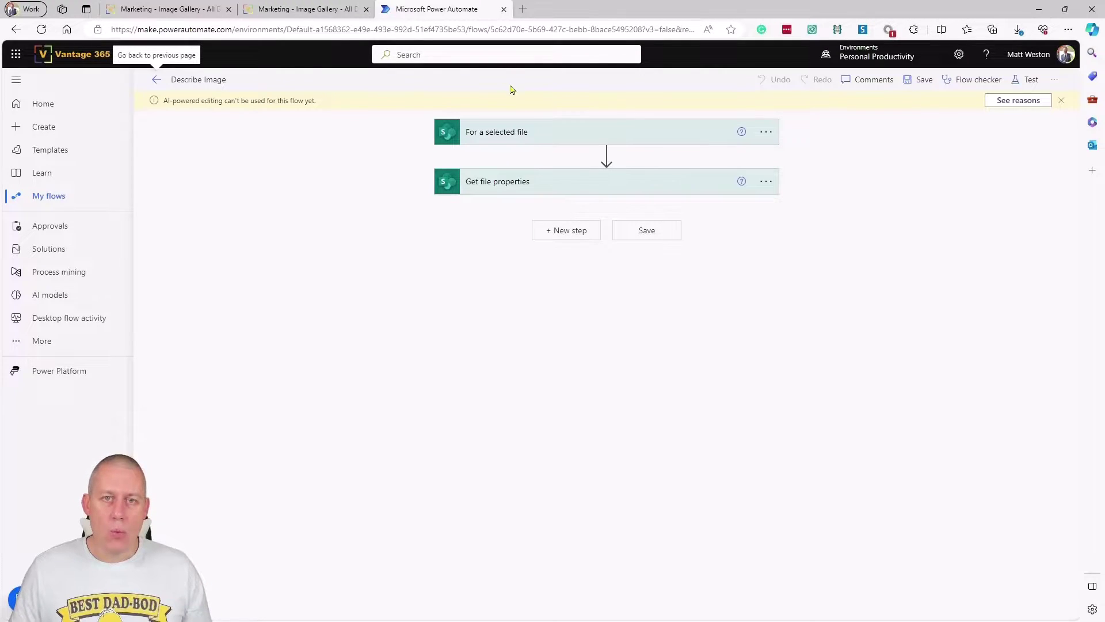
left_click(489, 186)
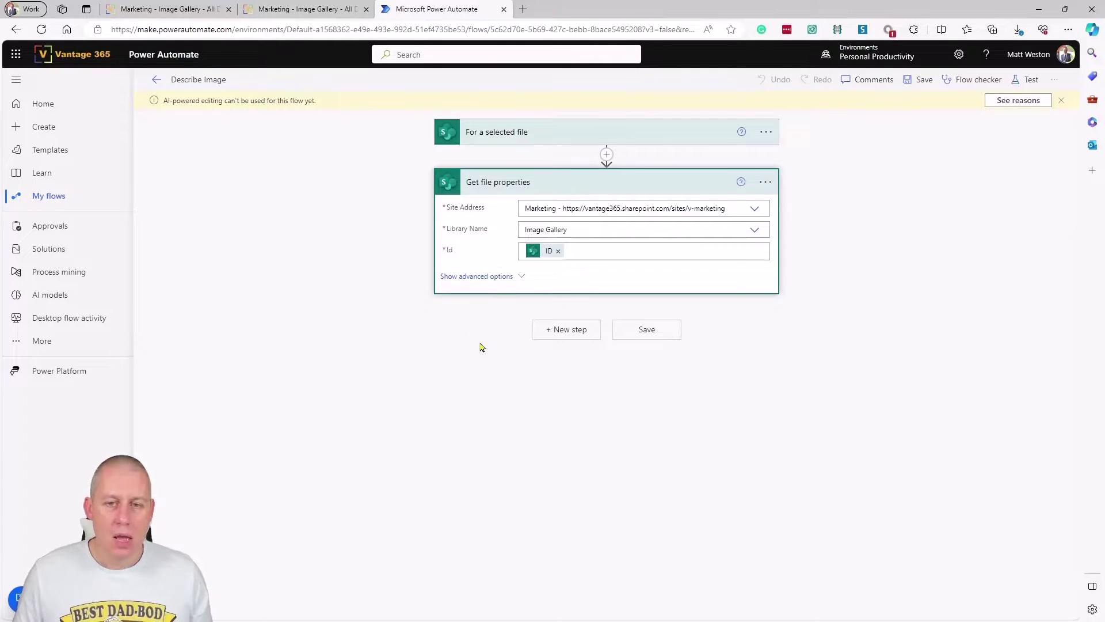
- Add the AI Builder action "Generate description of an image" after Get file properties
left_click(567, 335)
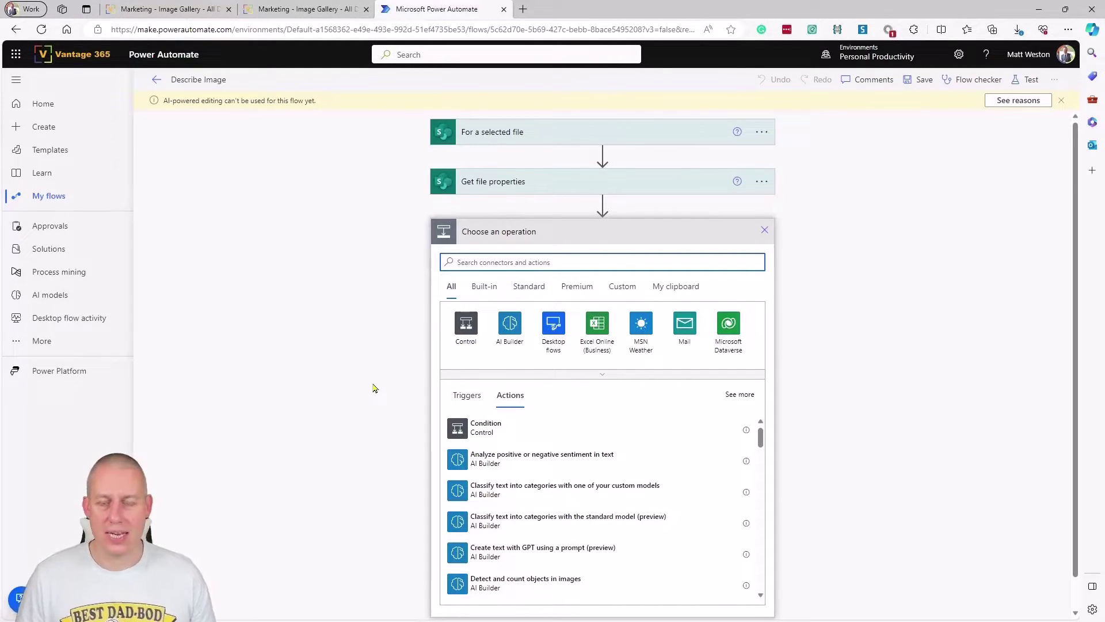
left_click(510, 323)
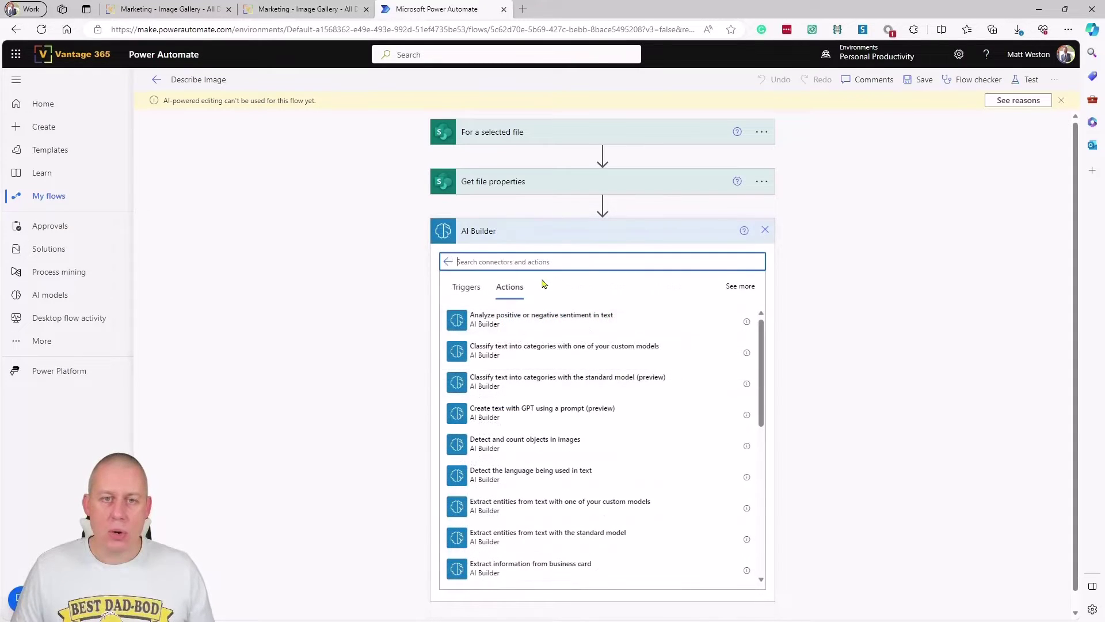
type("image")
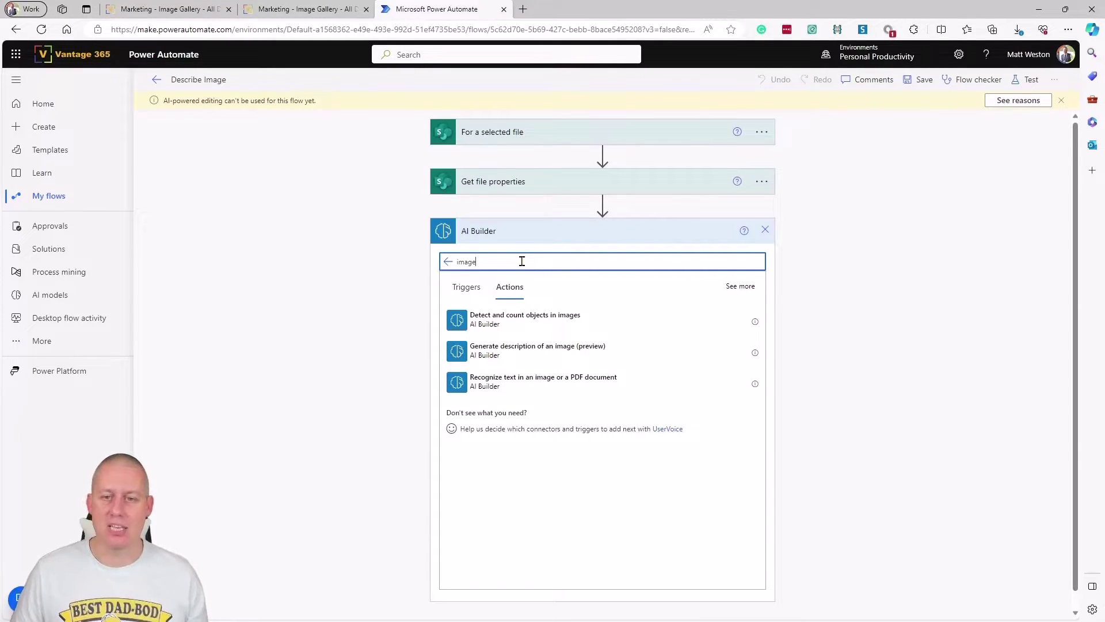
left_click(502, 351)
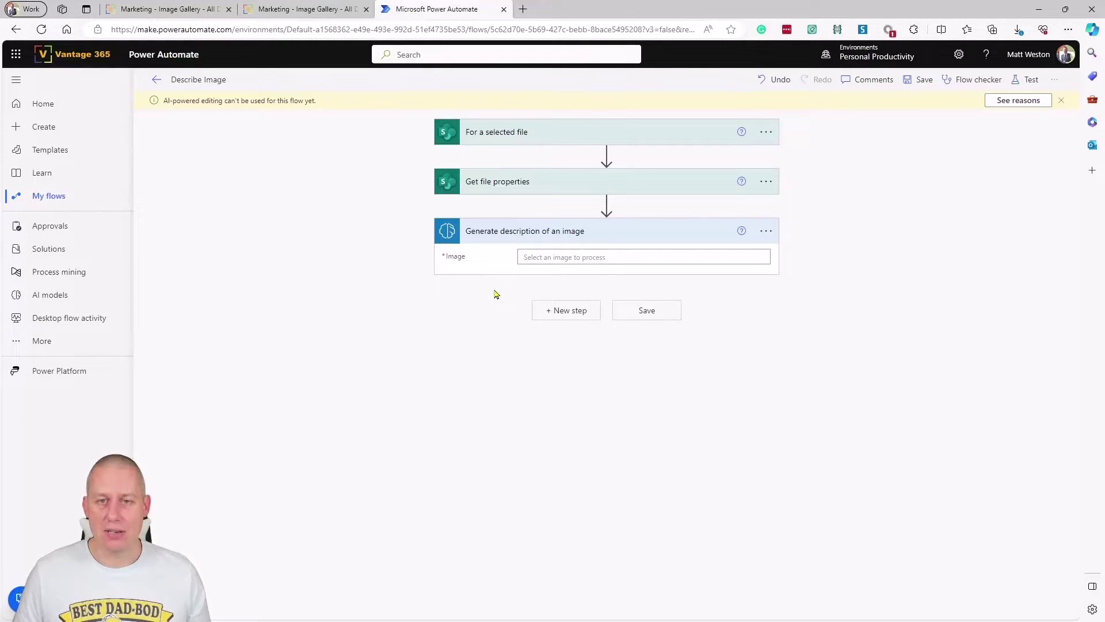
- Insert a SharePoint "Get file content" action between Get file properties and Generate description of an image
left_click(607, 204)
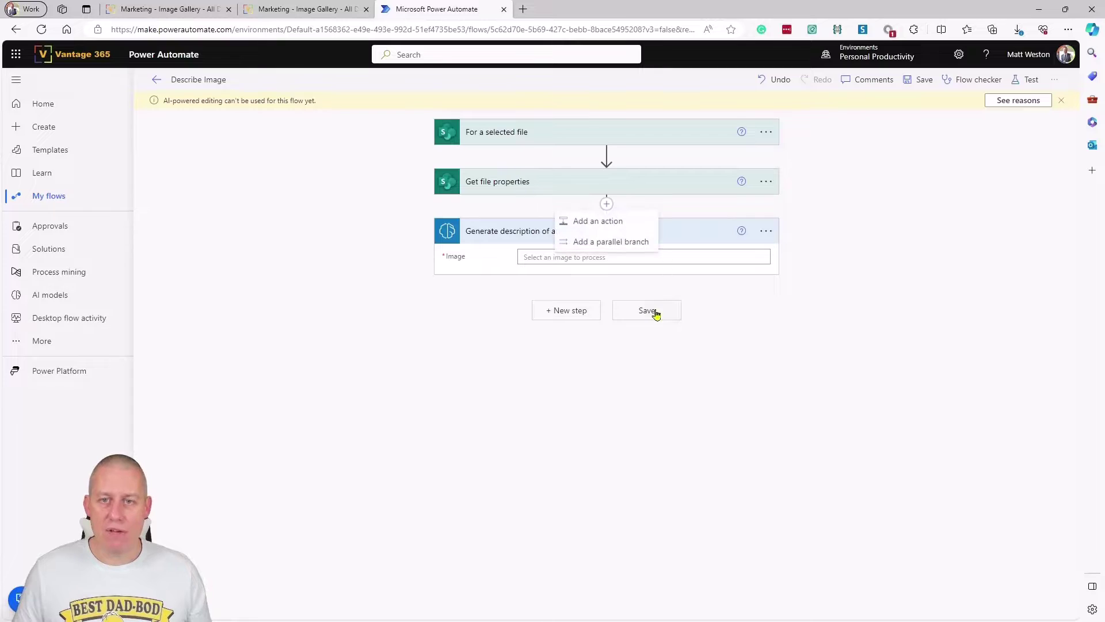
left_click(647, 229)
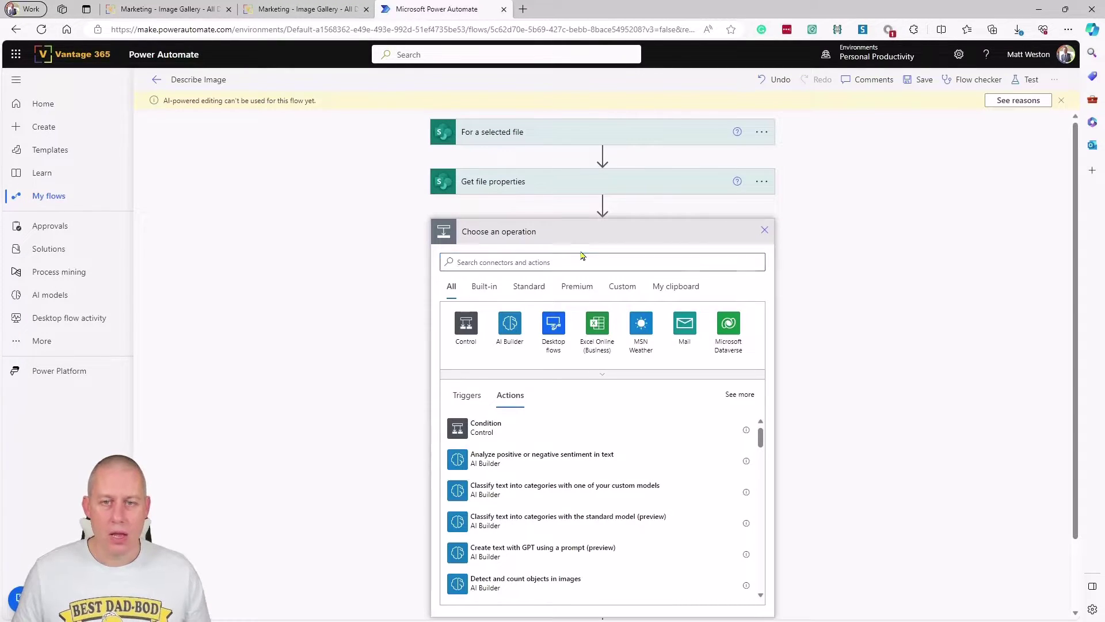
left_click(568, 266)
type("sharepoint")
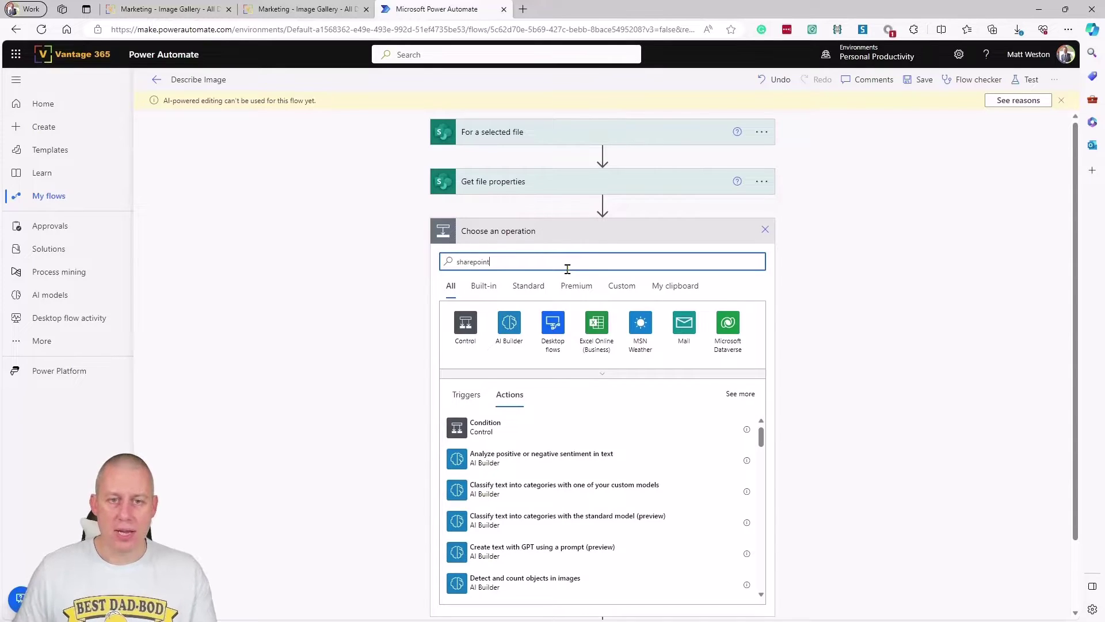
left_click(602, 373)
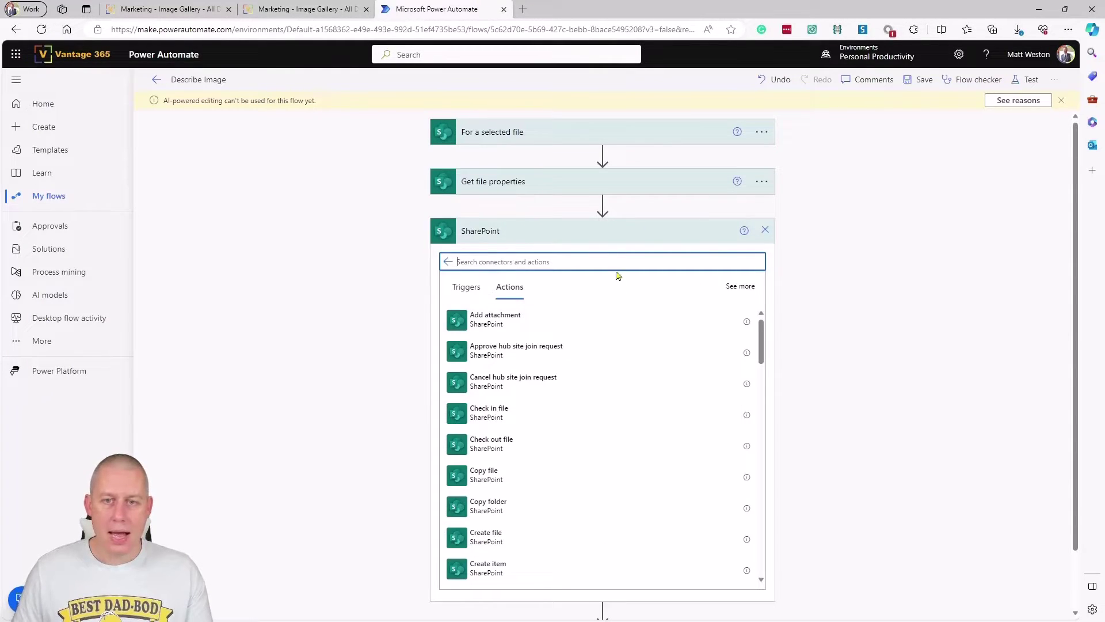
type("content")
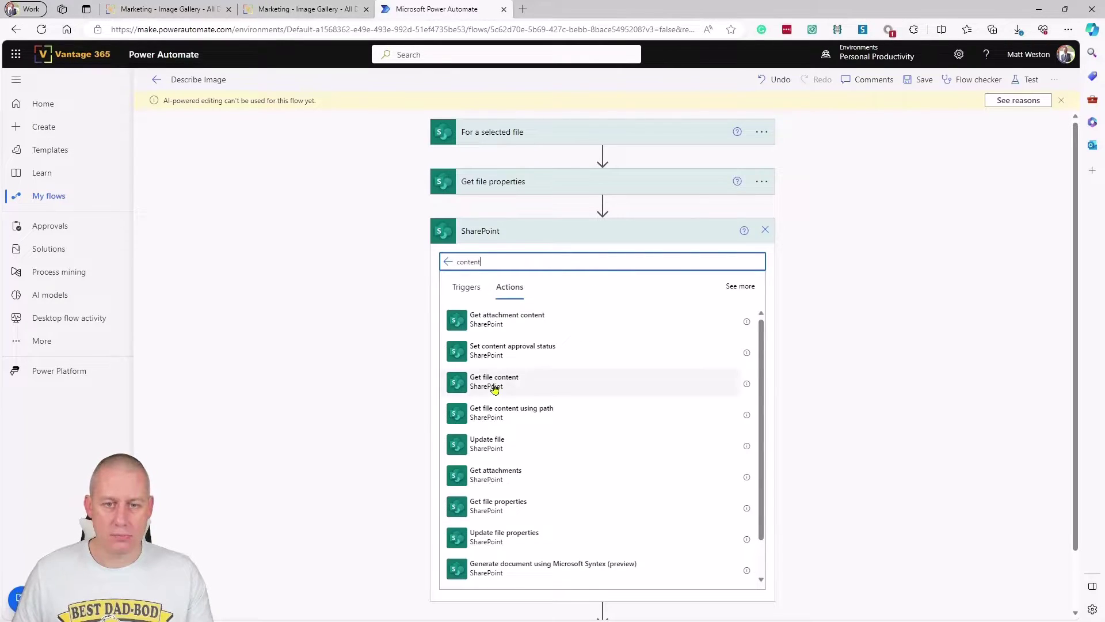
left_click(630, 383)
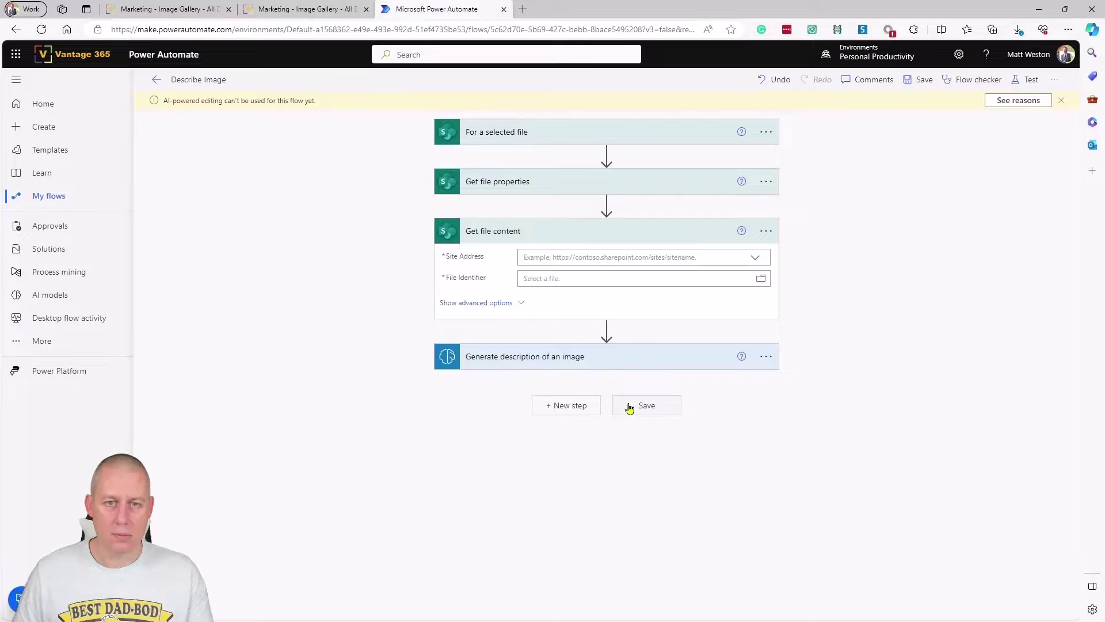
- Set Get file content's site address to the Marketing site (v-marketing) and its file identifier to Identifier from Get file properties
left_click(586, 259)
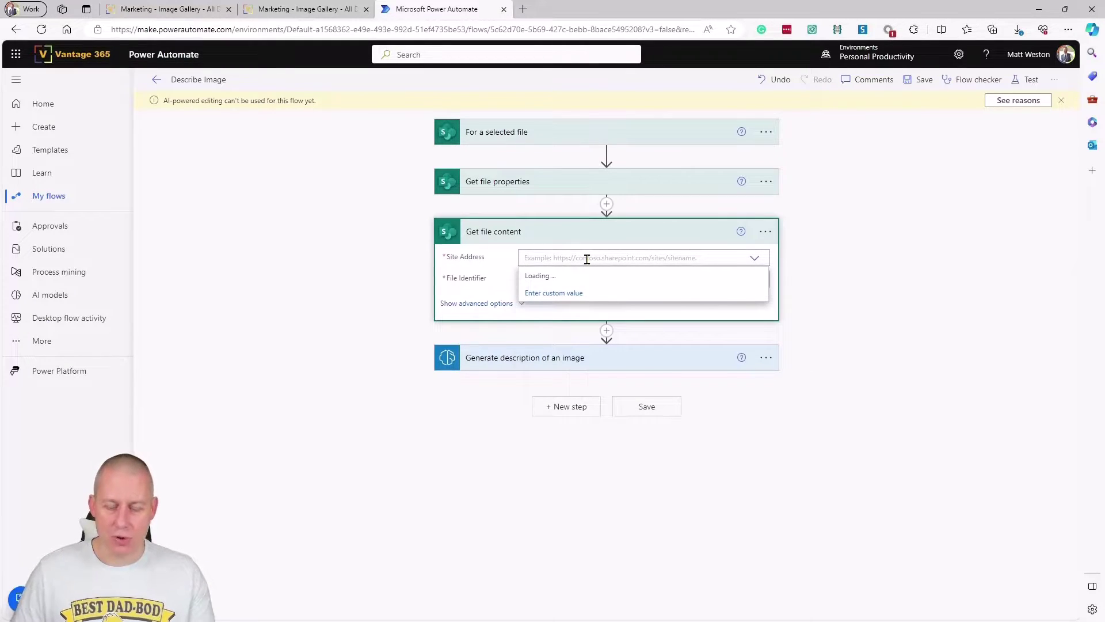
type("marketin")
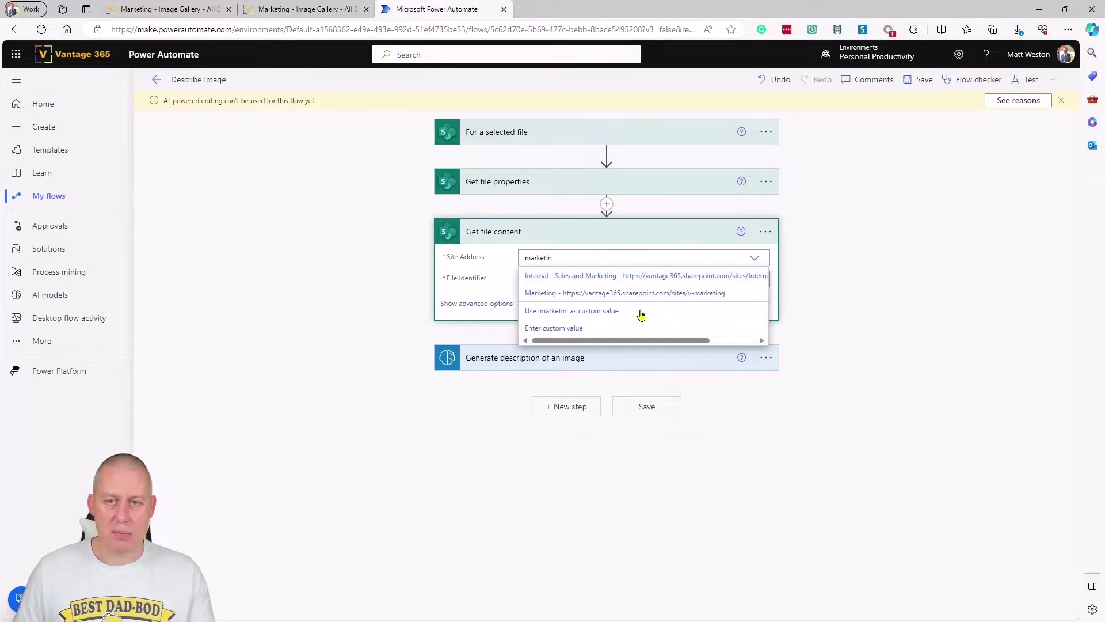
left_click(662, 293)
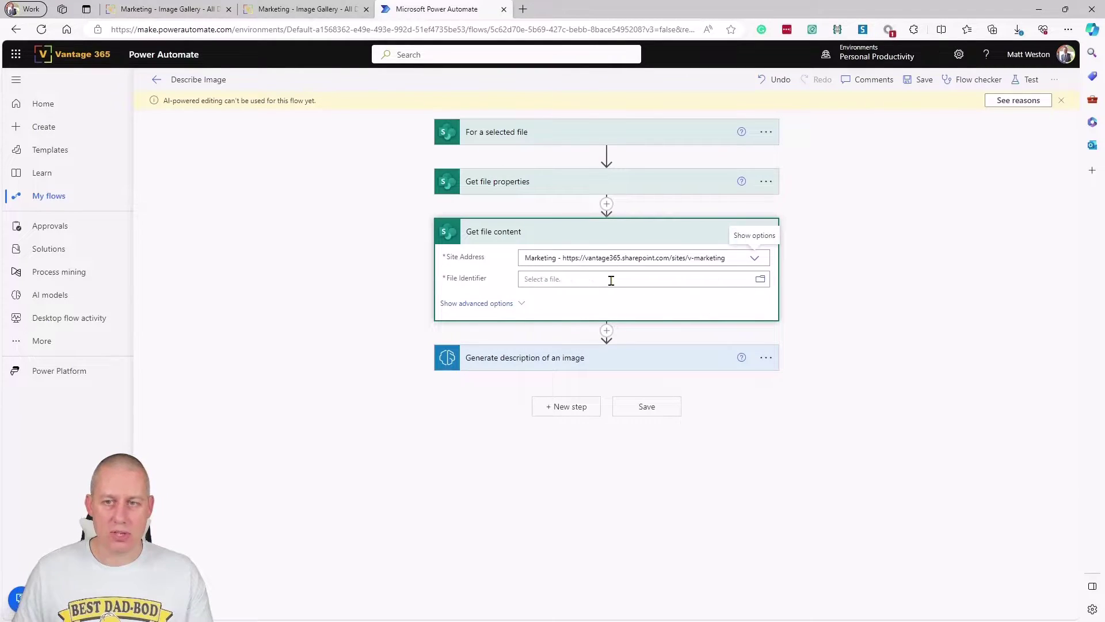
left_click(690, 273)
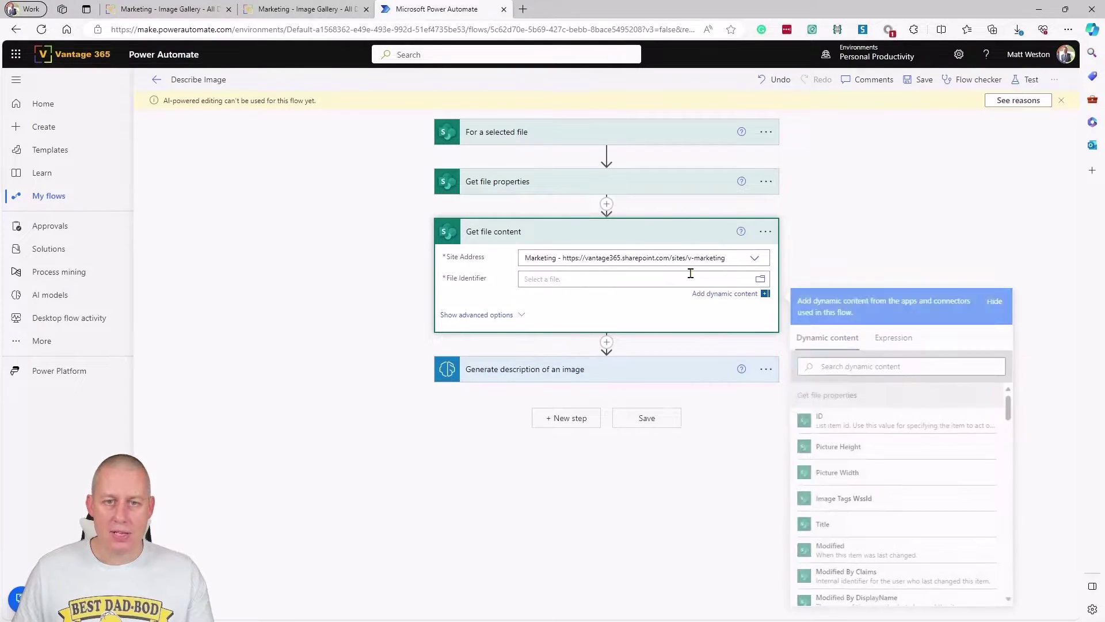
left_click(868, 369)
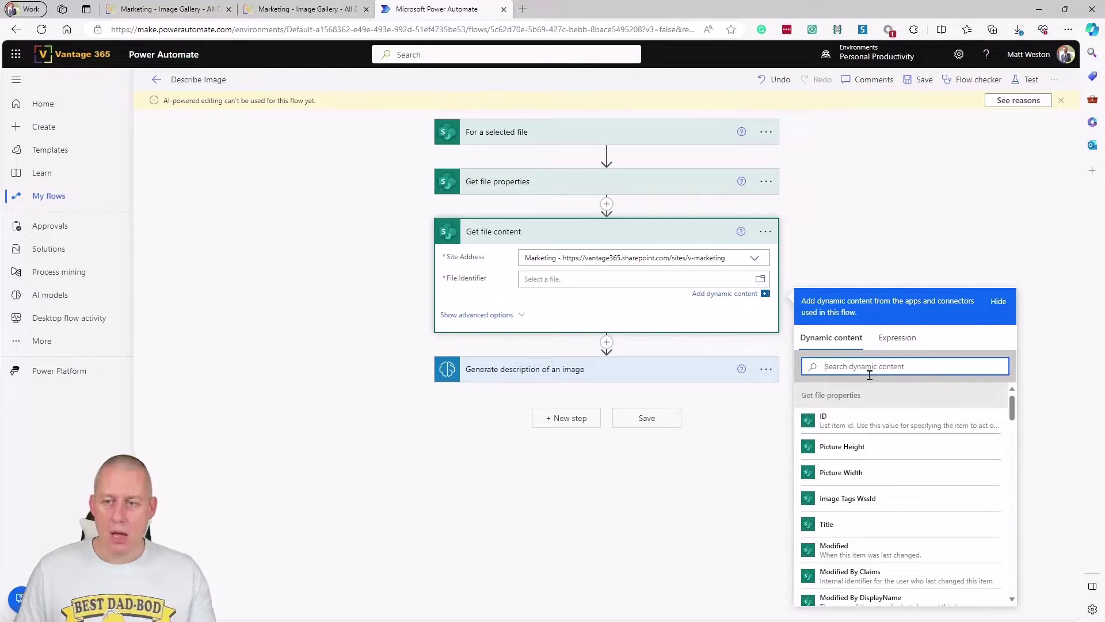
type("ide")
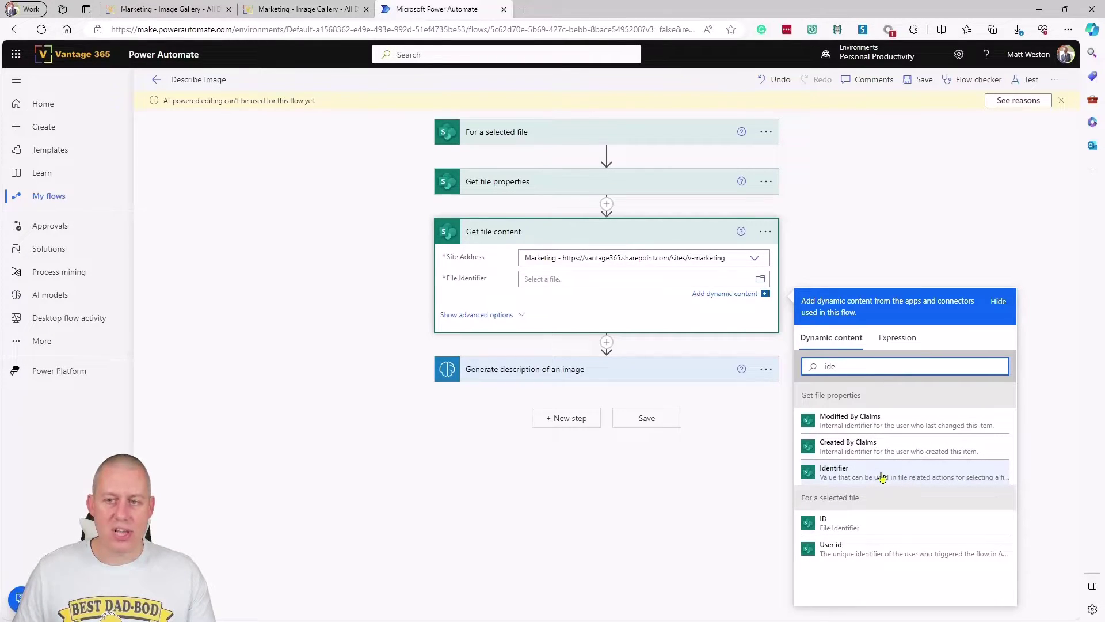
left_click(897, 485)
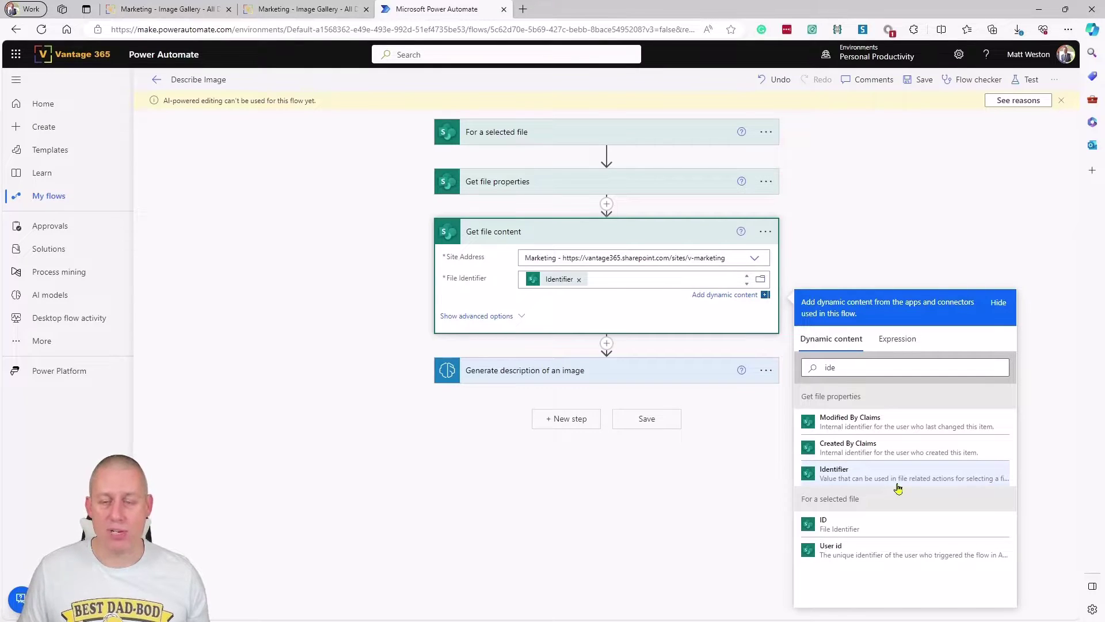
- Set the image input of Generate description of an image to File Content from Get file content, and save the flow
left_click(526, 370)
left_click(591, 385)
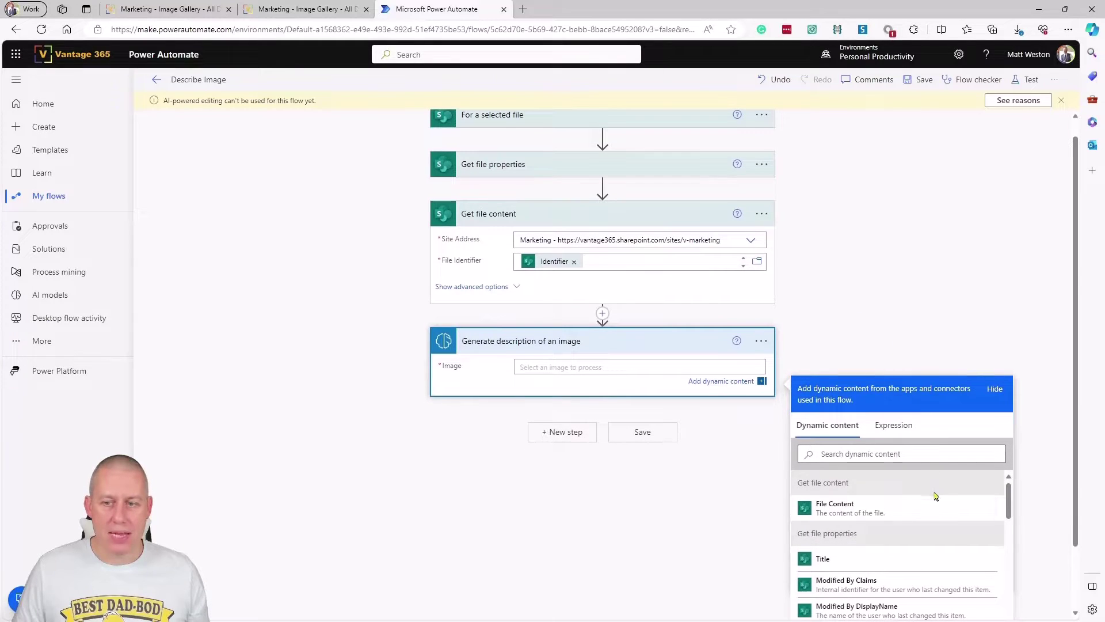
left_click(838, 508)
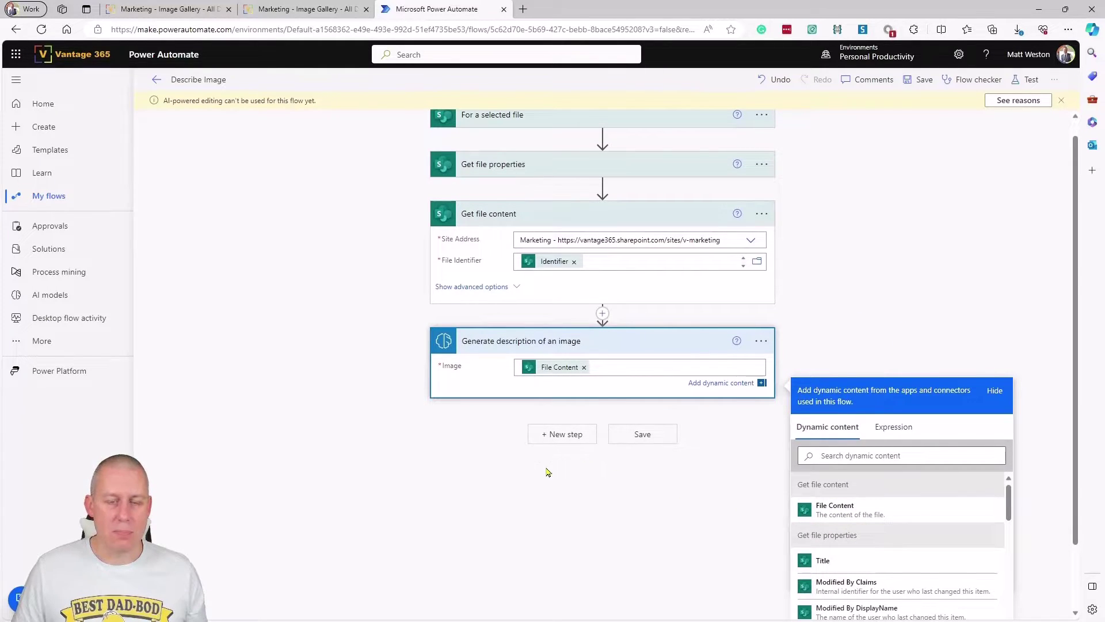
left_click(628, 433)
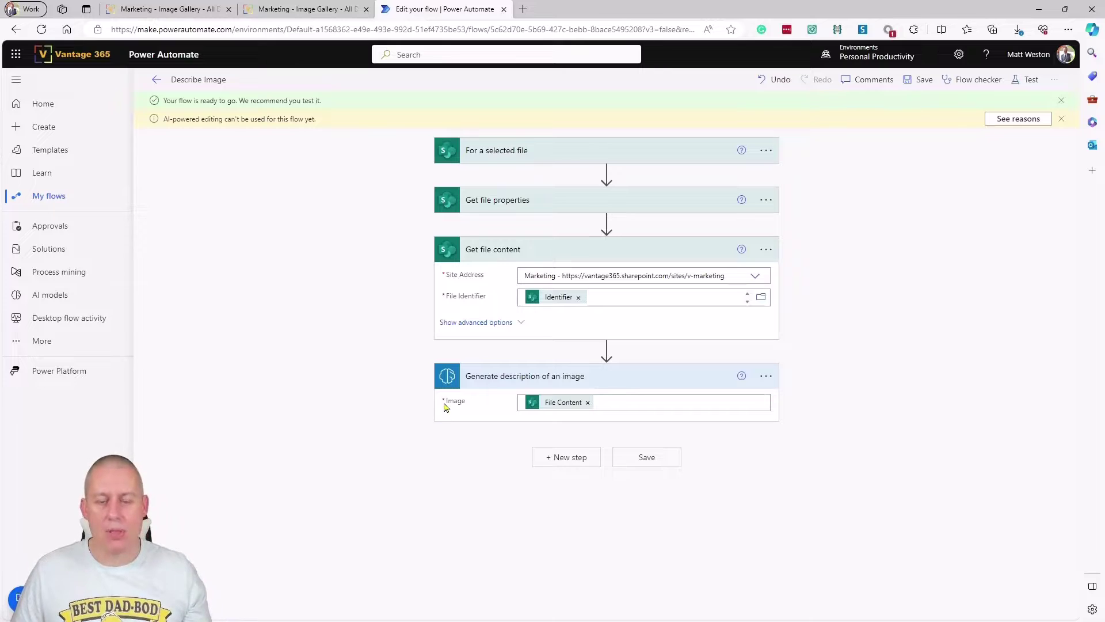
- Add a SharePoint "Update file properties" action after Generate description of an image
left_click(573, 463)
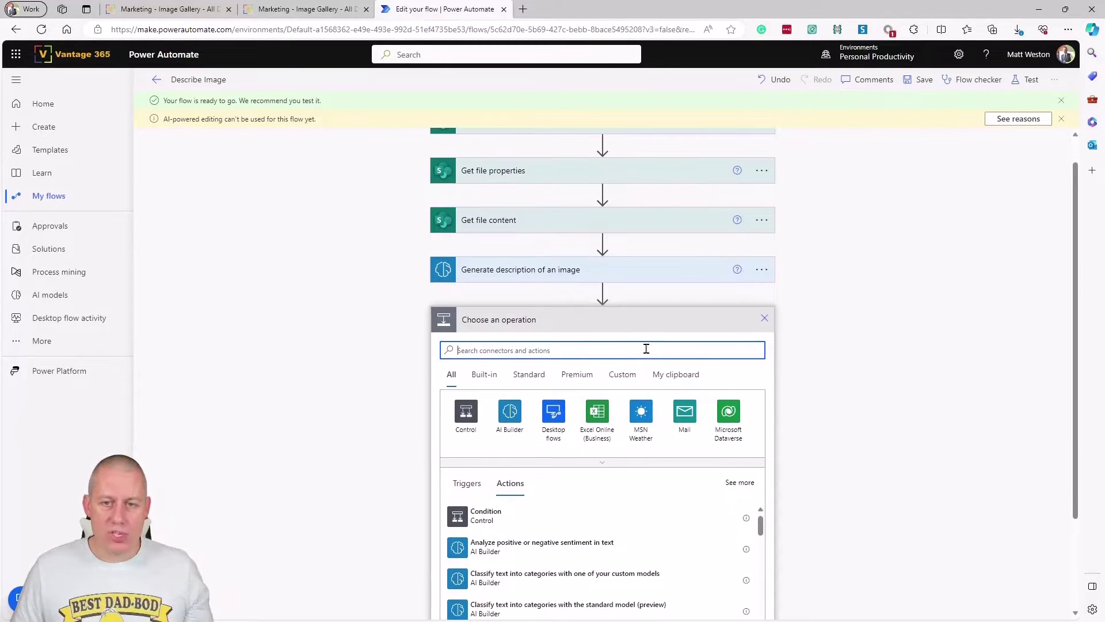
type("Update File Properties")
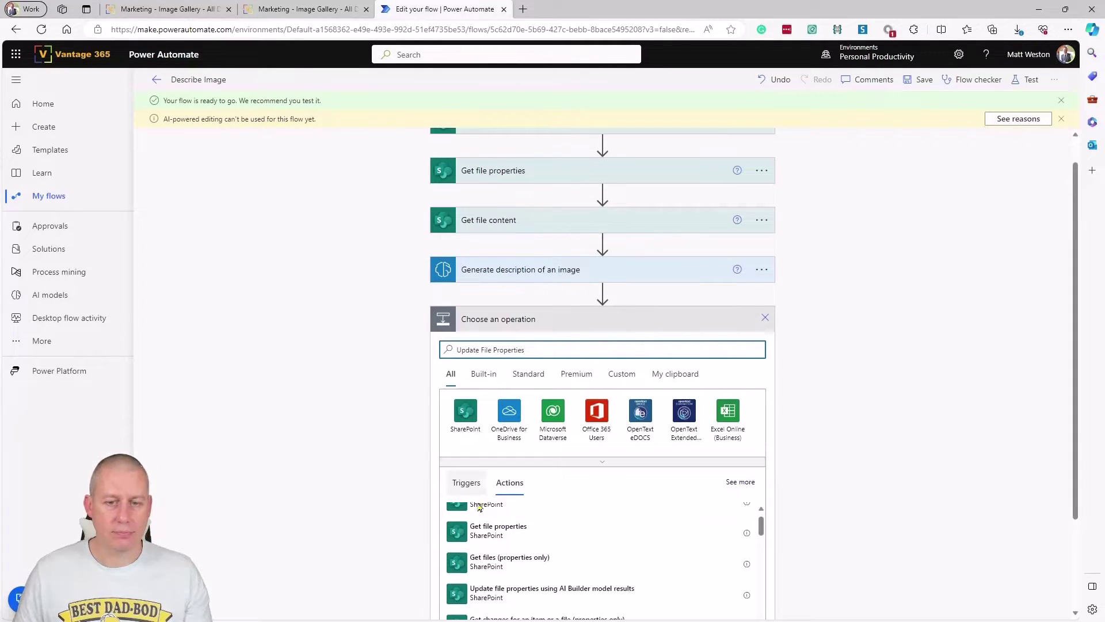
scroll(544, 552, "up", 1)
left_click(607, 518)
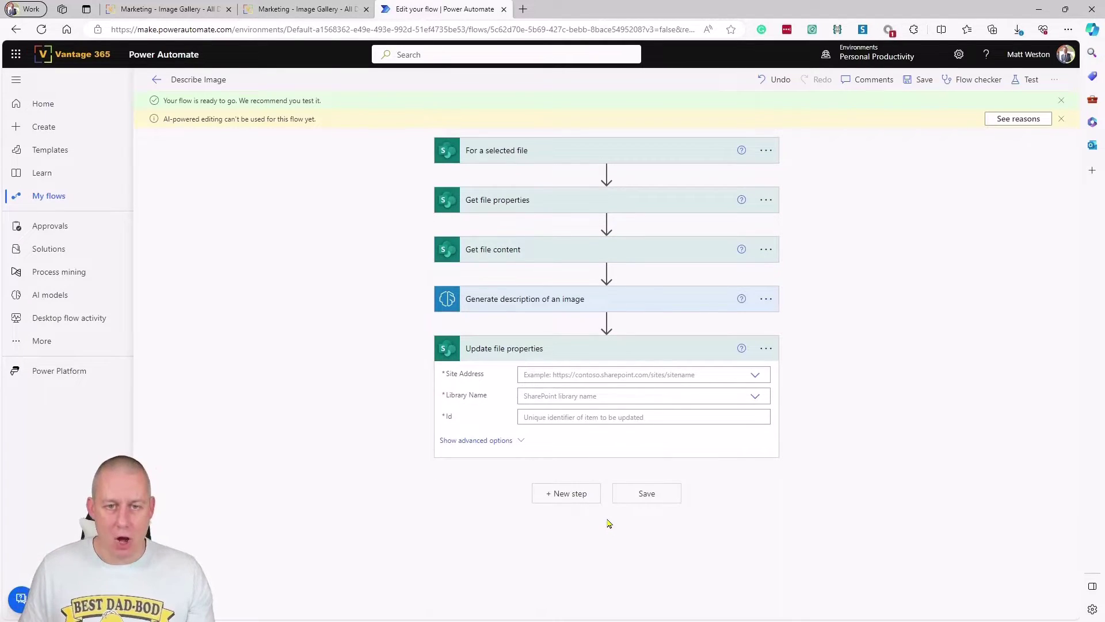
- Point Update file properties to the Marketing site (v-marketing) and its Image Gallery library
left_click(627, 374)
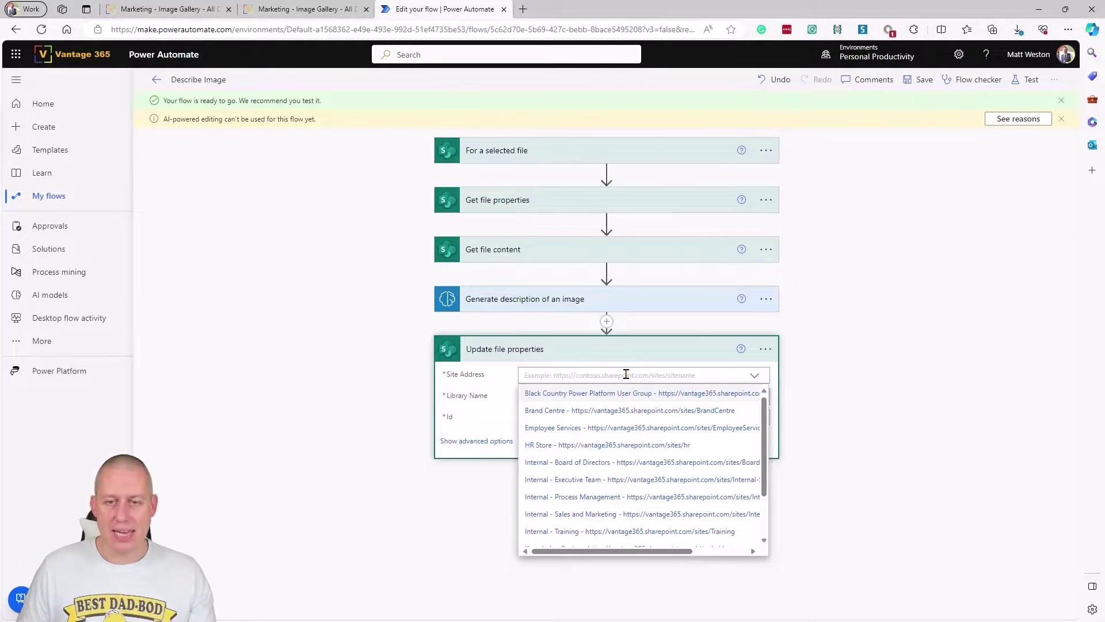
type("marketing")
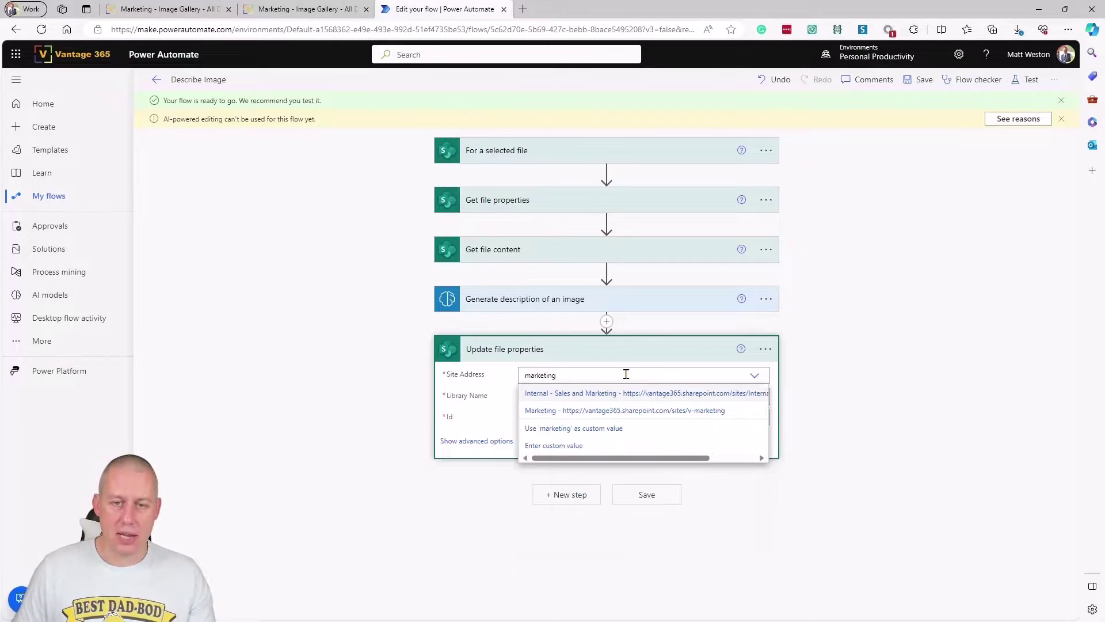
left_click(618, 411)
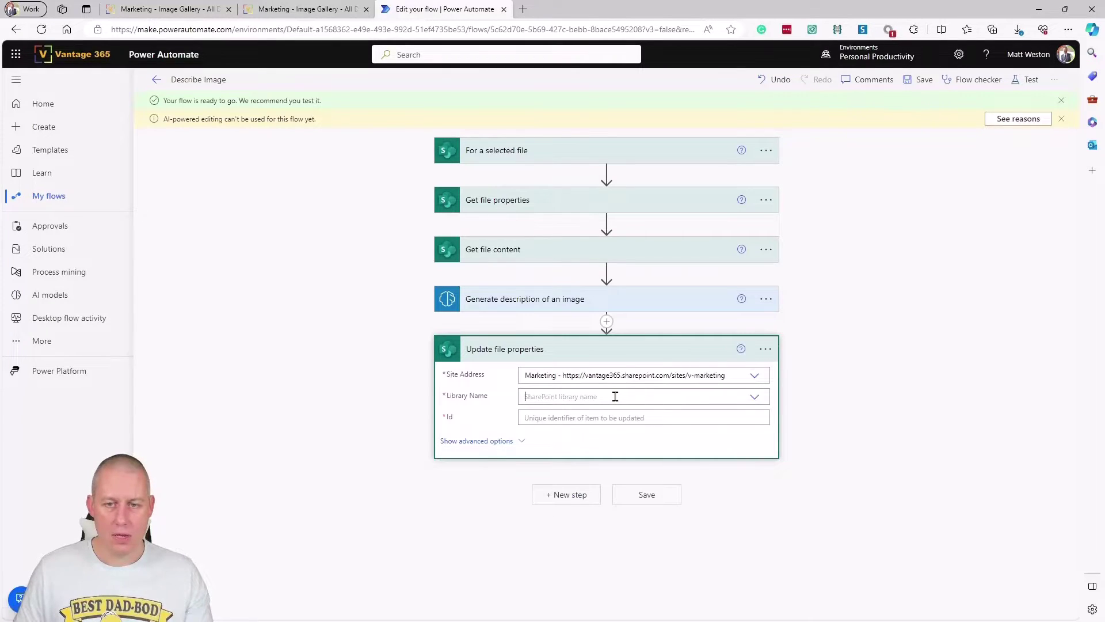
left_click(613, 397)
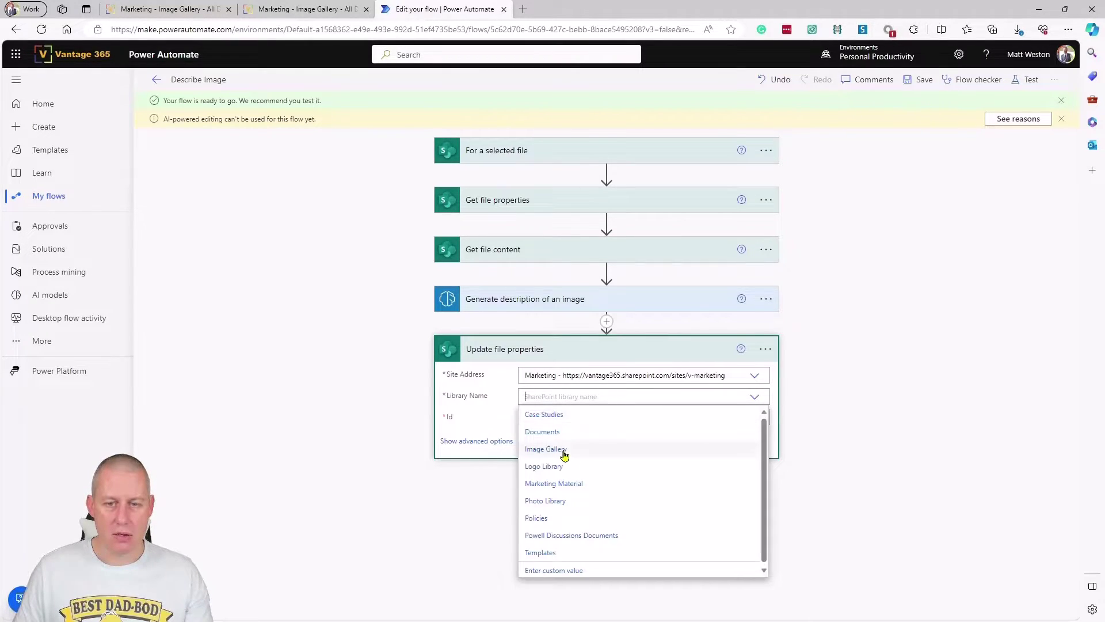
left_click(583, 452)
- Map Id to ID from Get file properties and Description to the AI-generated Description in Update file properties, and save the flow
left_click(604, 419)
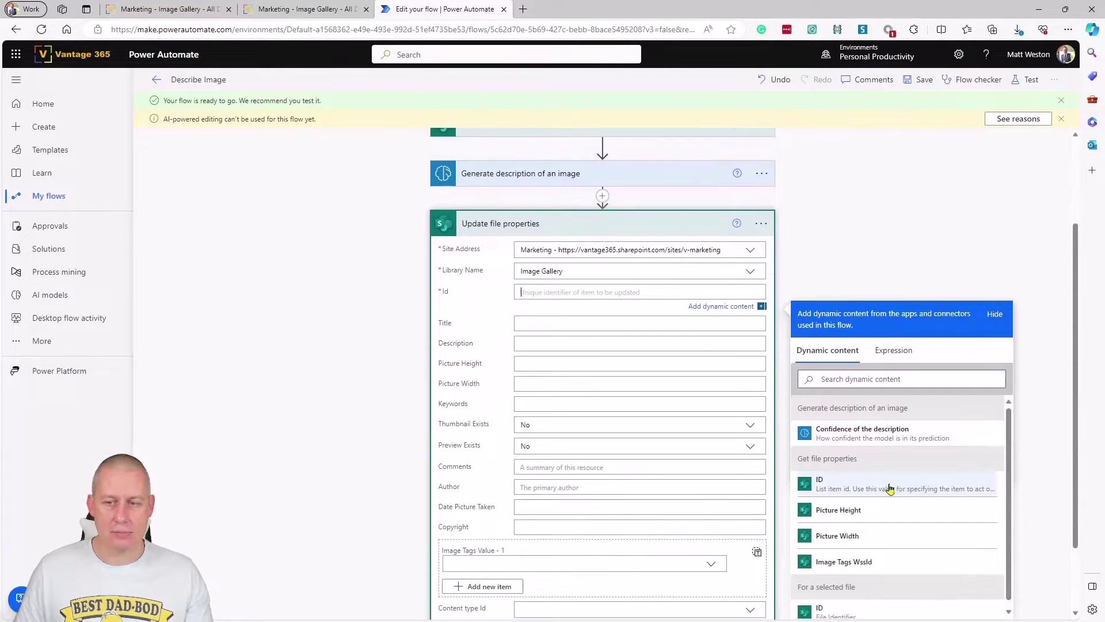
left_click(942, 493)
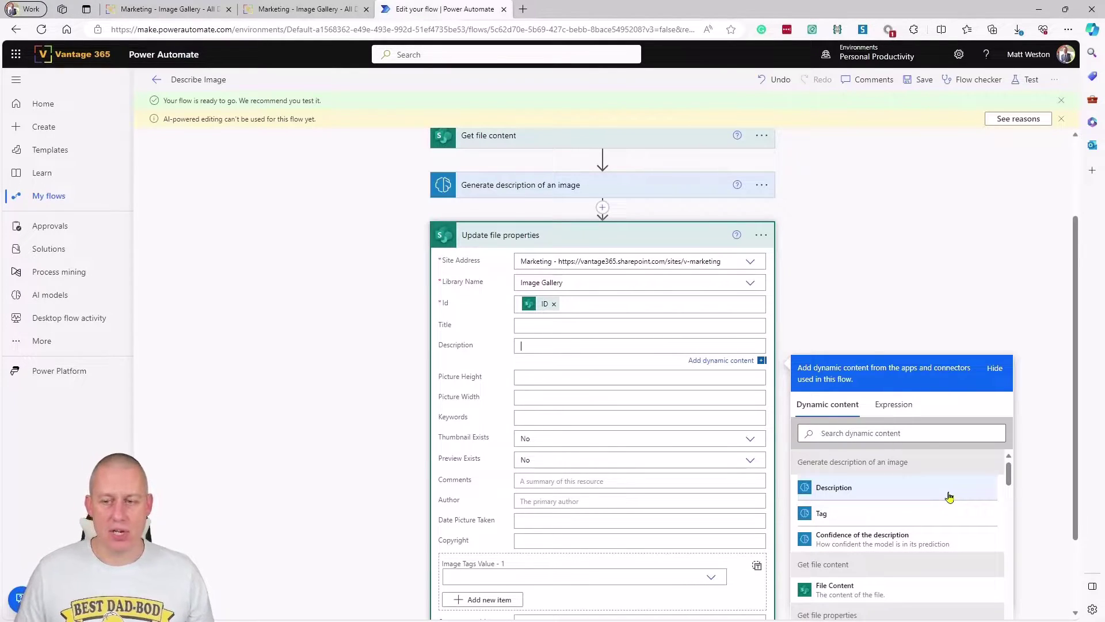
left_click(944, 496)
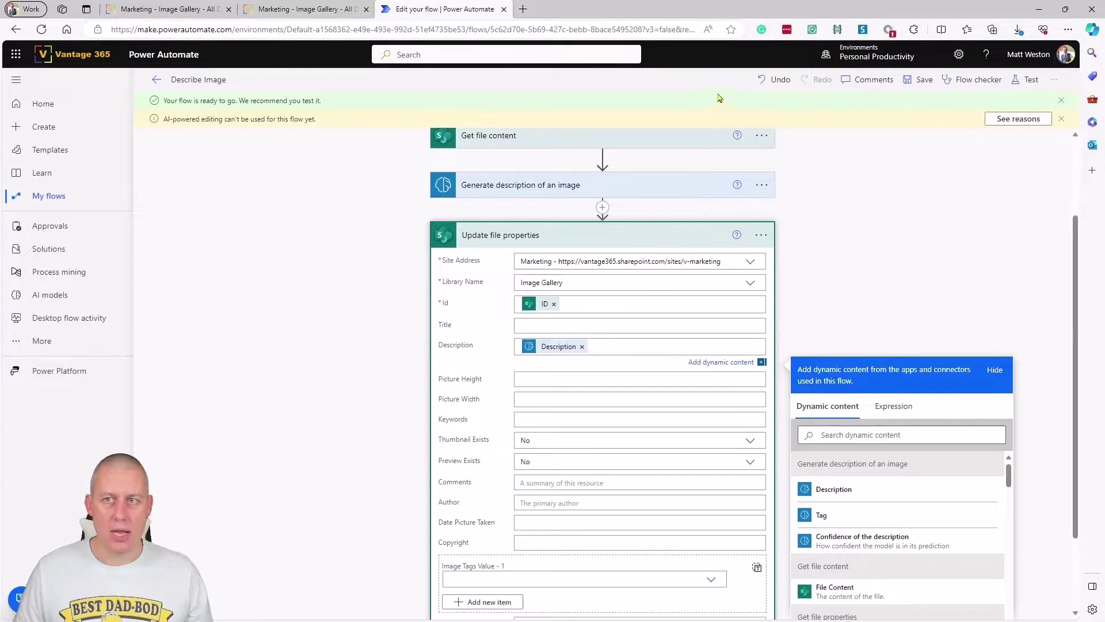
left_click(923, 80)
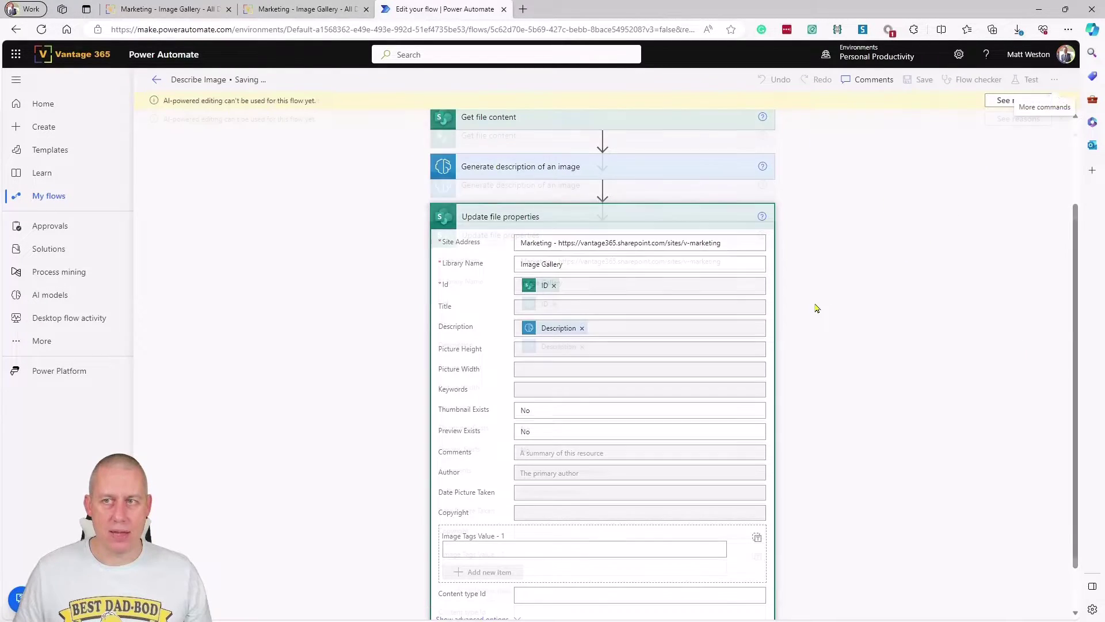
- Switch to the SharePoint Image Gallery and run the Describe Image flow on Rowing Picture Large.jpg
left_click(1032, 79)
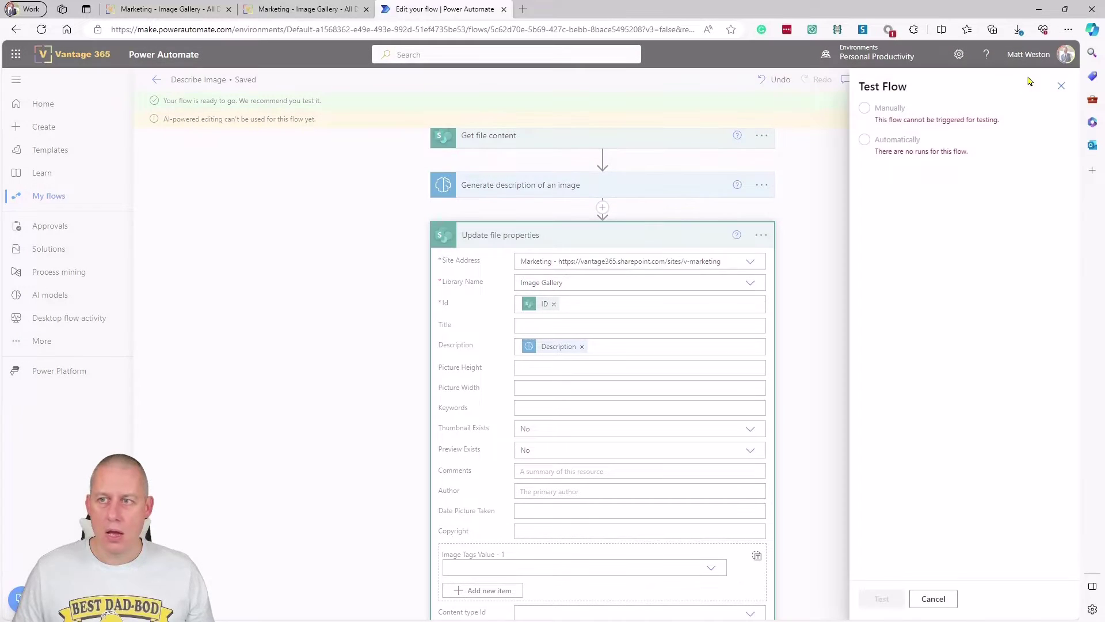
left_click(1062, 85)
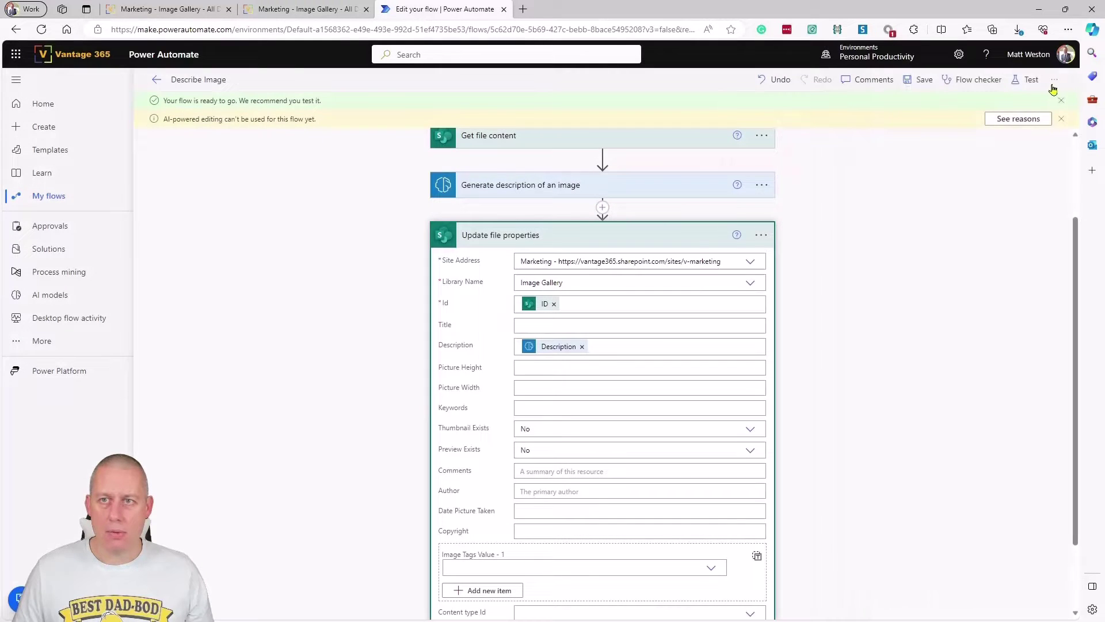
left_click(285, 10)
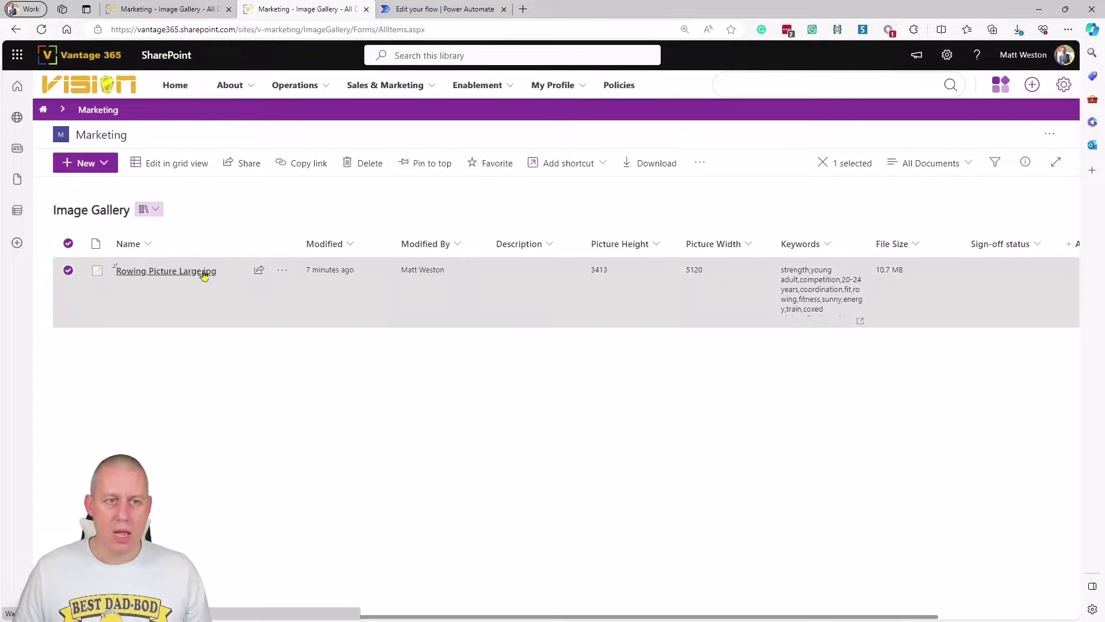
left_click(282, 270)
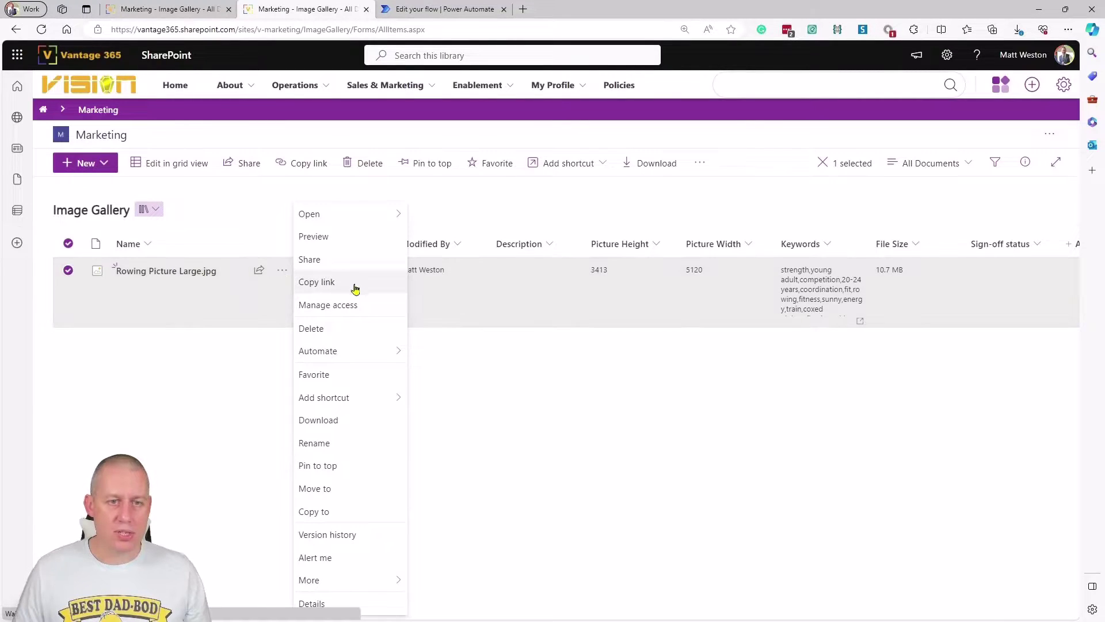
mouse_move(363, 353)
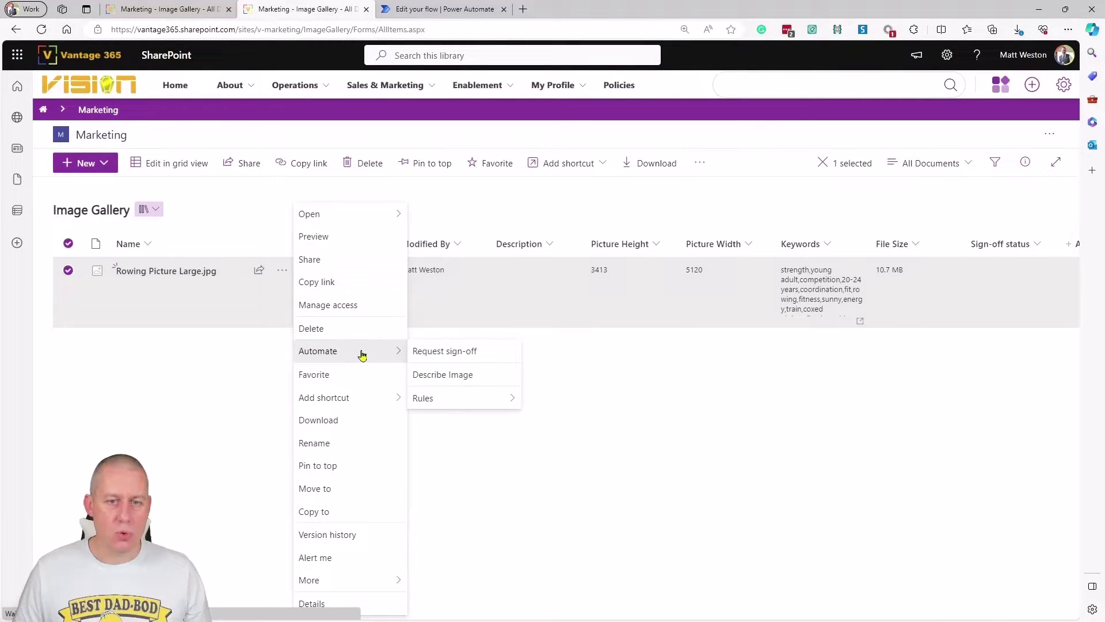
left_click(494, 380)
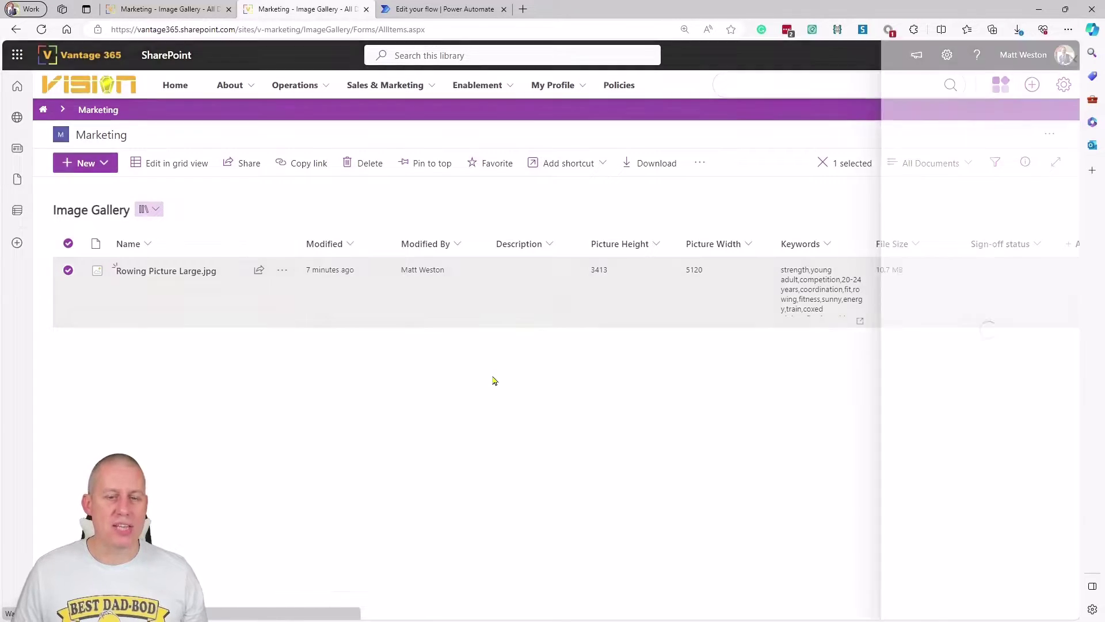
left_click(933, 599)
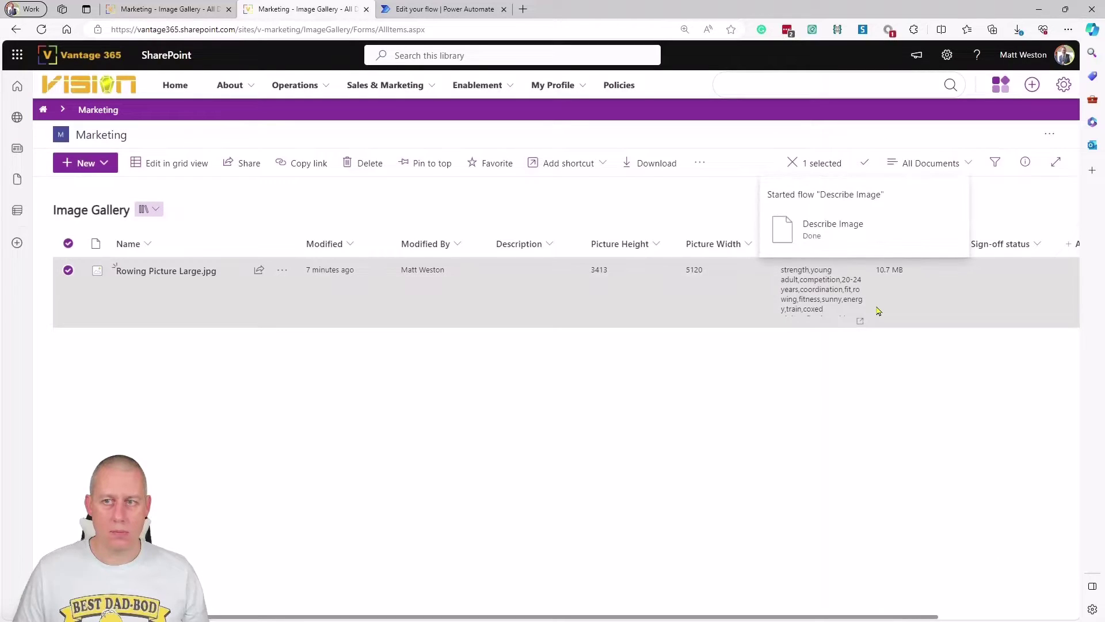
- Return to Power Automate and open the latest run from the Describe Image flow's run history
left_click(477, 13)
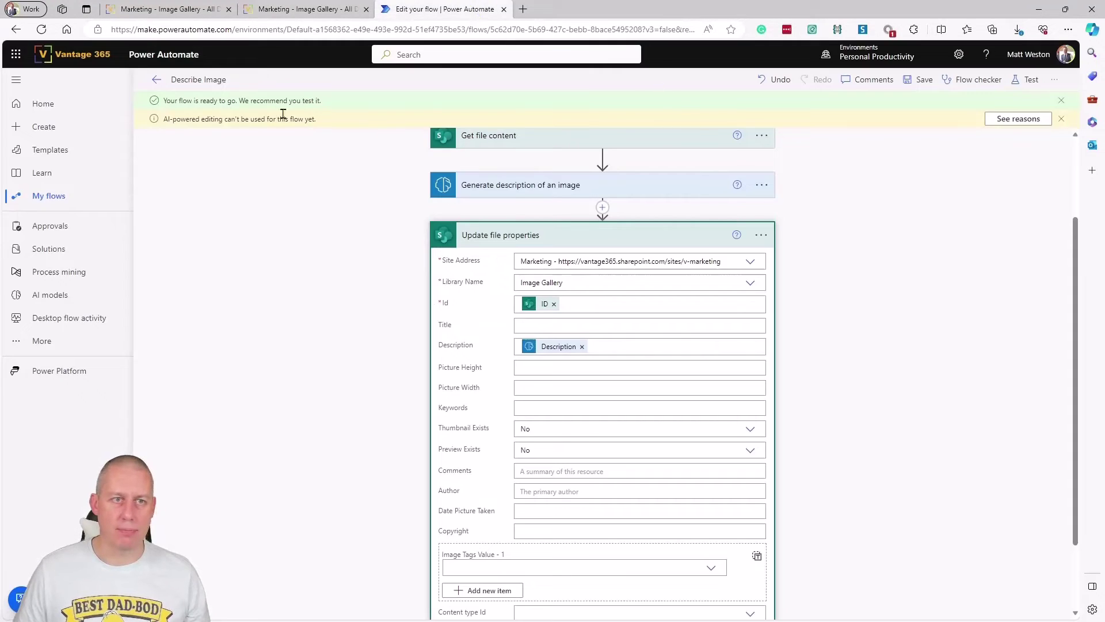
left_click(156, 79)
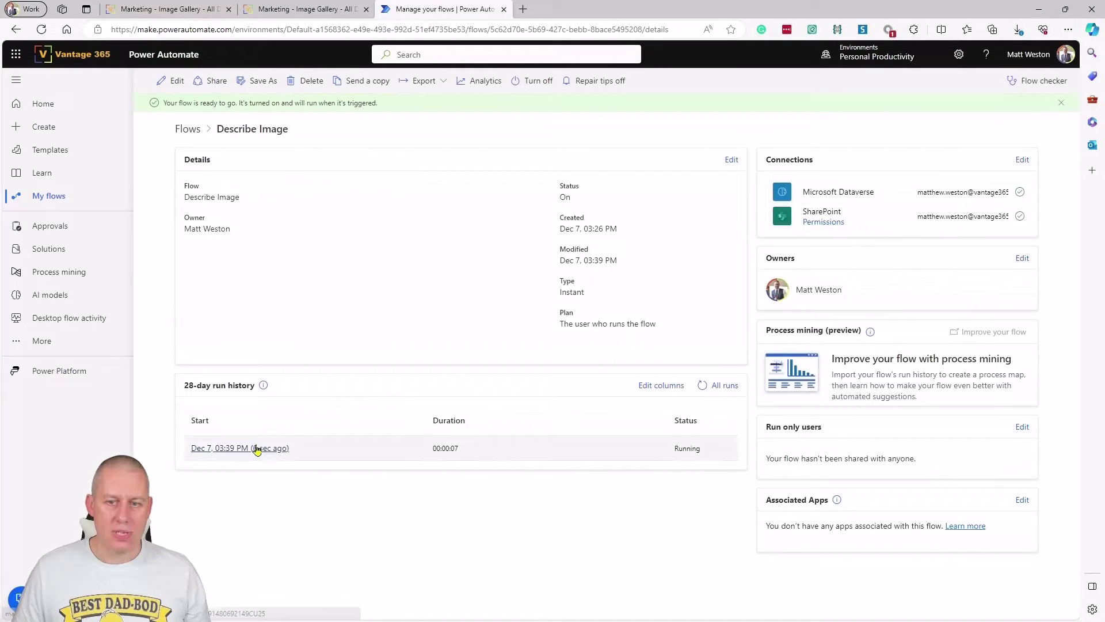
left_click(262, 449)
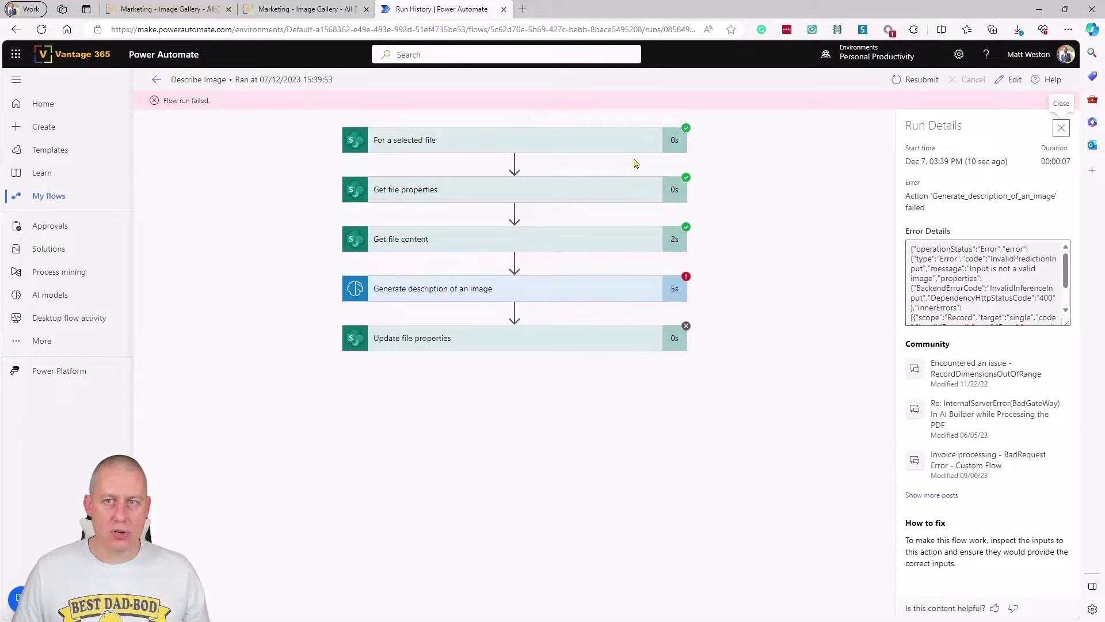
- Examine the run's Get file properties inputs and outputs, and Get file content's file identifier and raw output
left_click(487, 199)
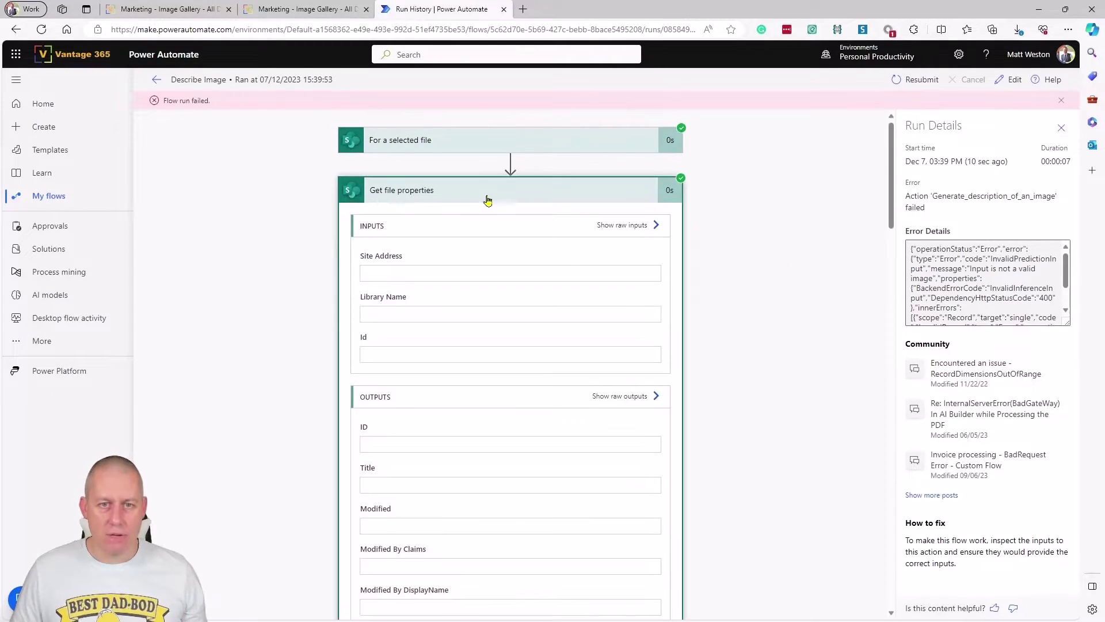
scroll(643, 334, "down", 5)
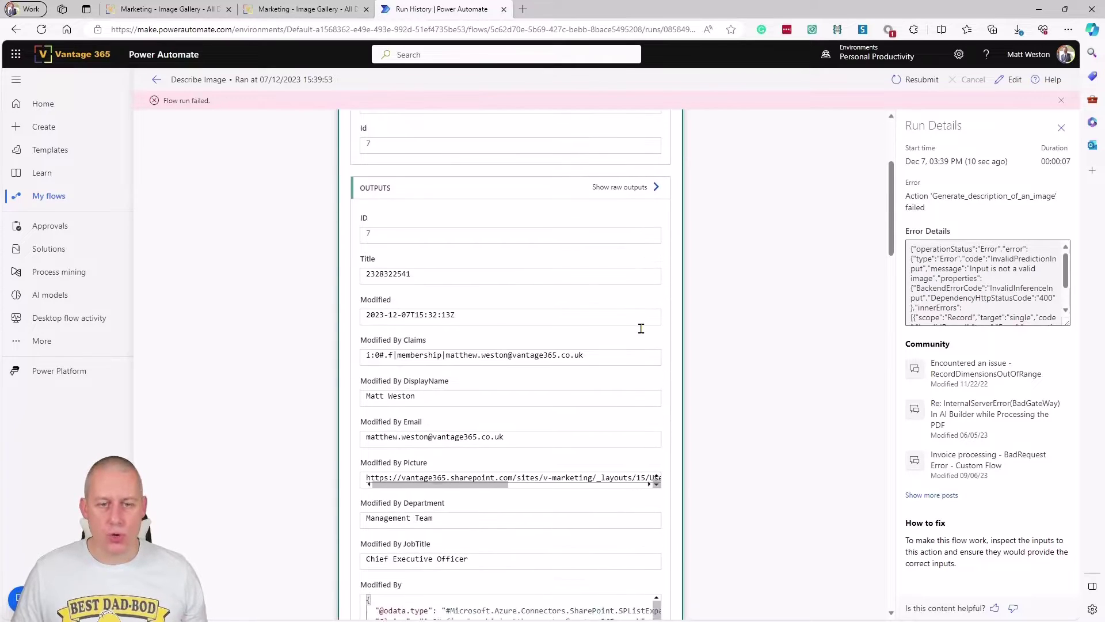
scroll(530, 210, "up", 5)
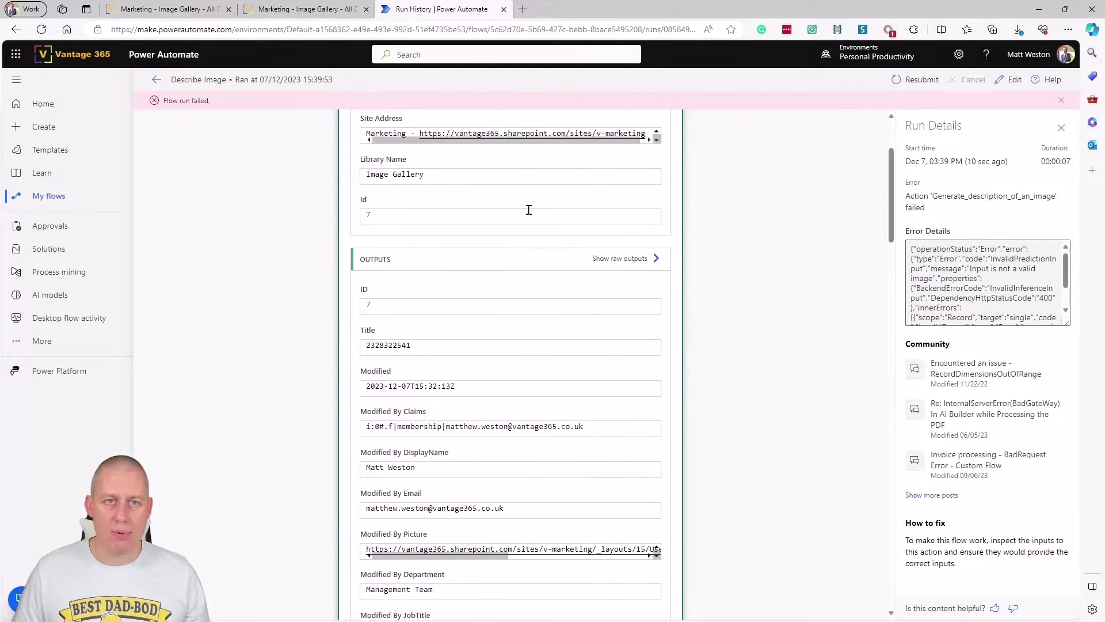
left_click(469, 206)
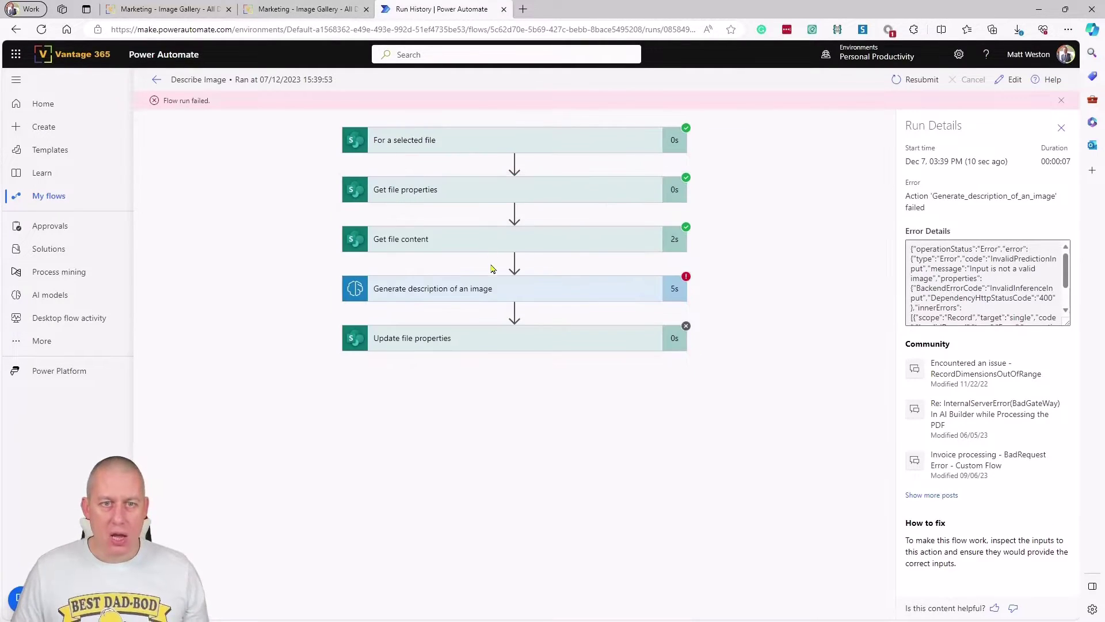
left_click(441, 244)
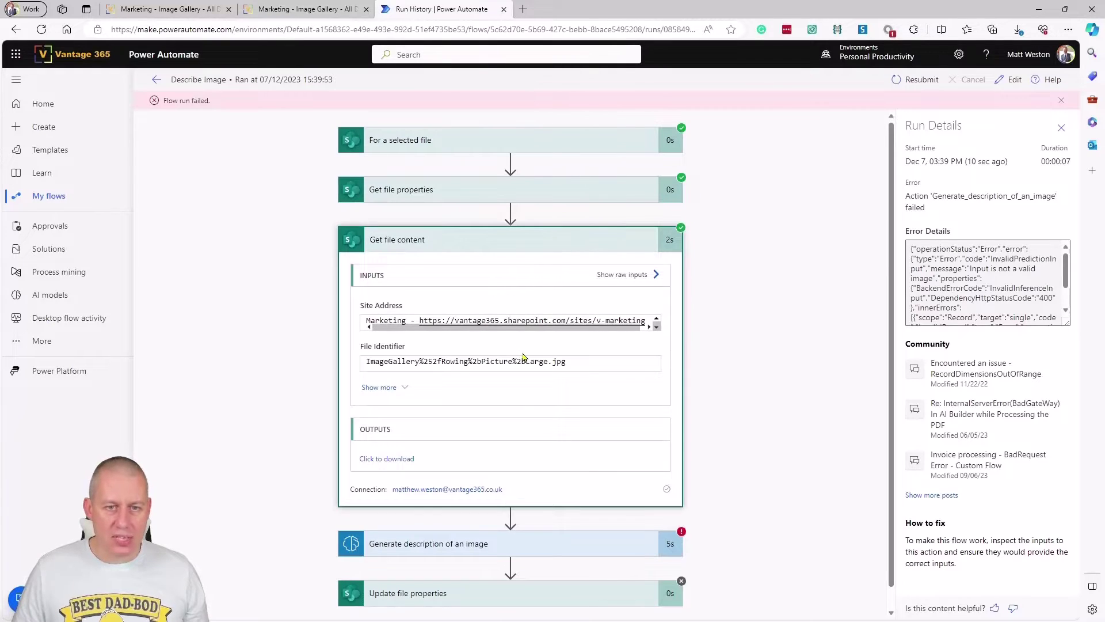
left_click(383, 458)
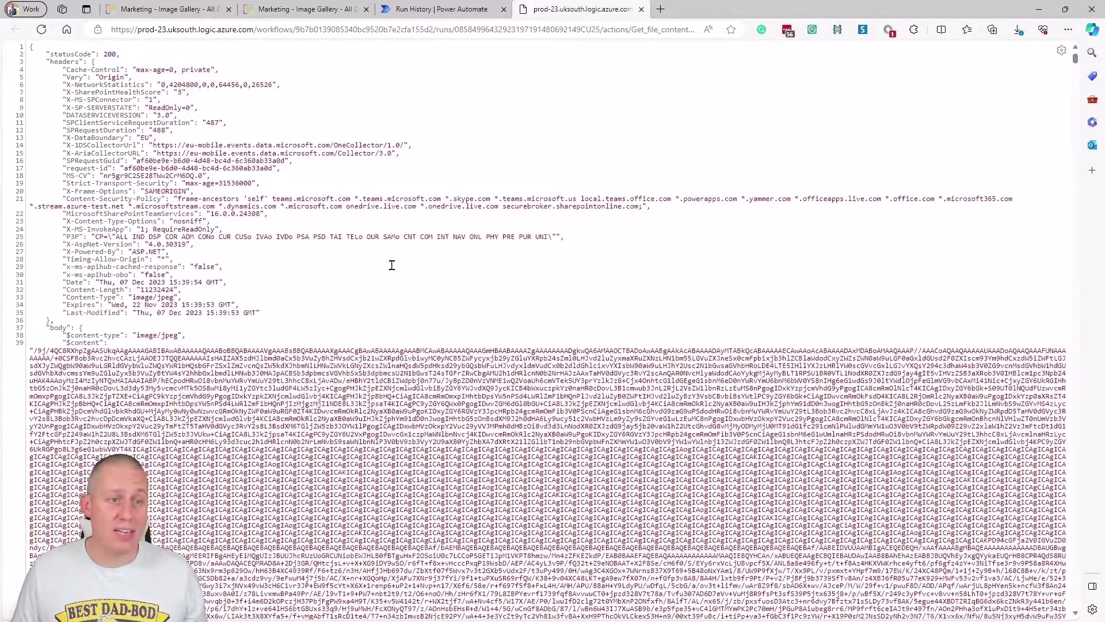
middle_click(580, 13)
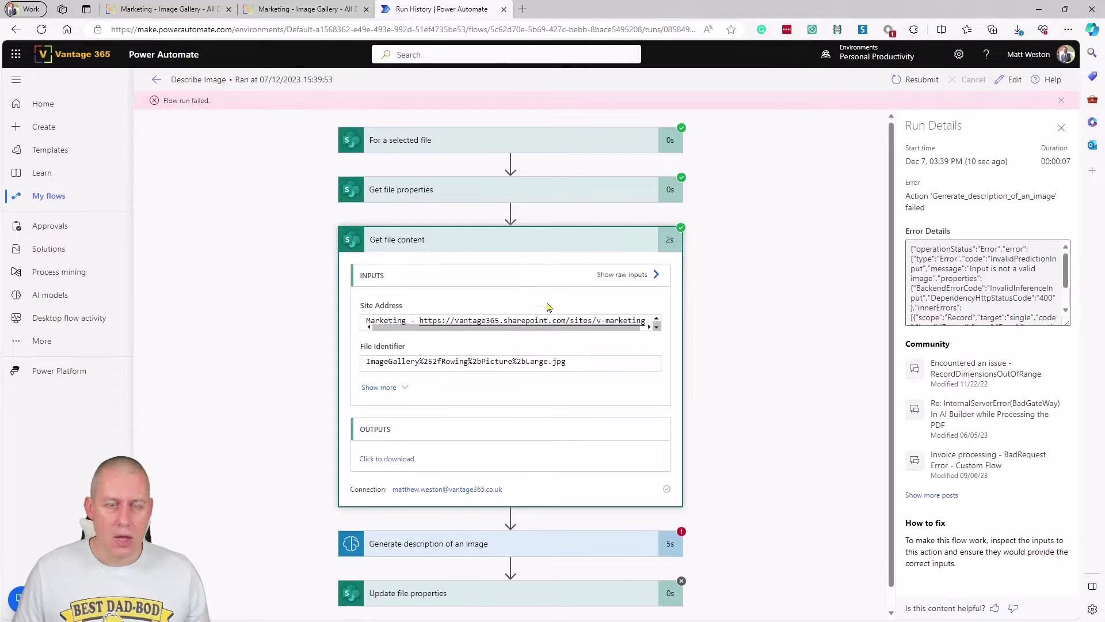
- Inspect the Generate description of an image action and enlarge the run's error details to read them in full
scroll(576, 461, "down", 1)
left_click(588, 522)
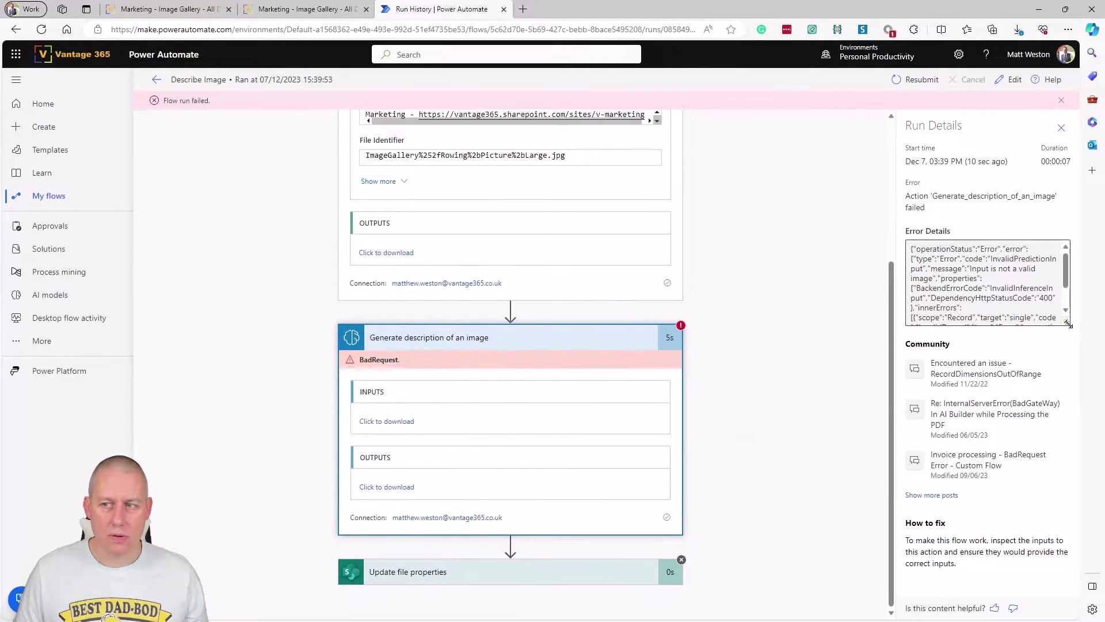
left_click_drag(1064, 319, 1061, 492)
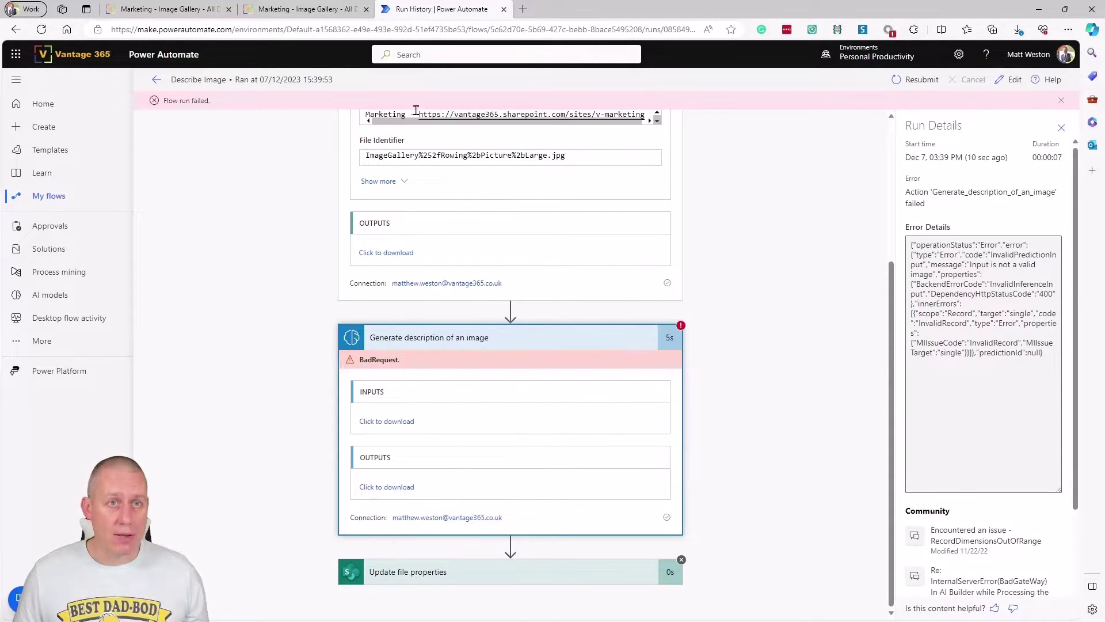
- Upload the image file Expert_Consultancy.jpg to the SharePoint Image Gallery library
left_click(309, 11)
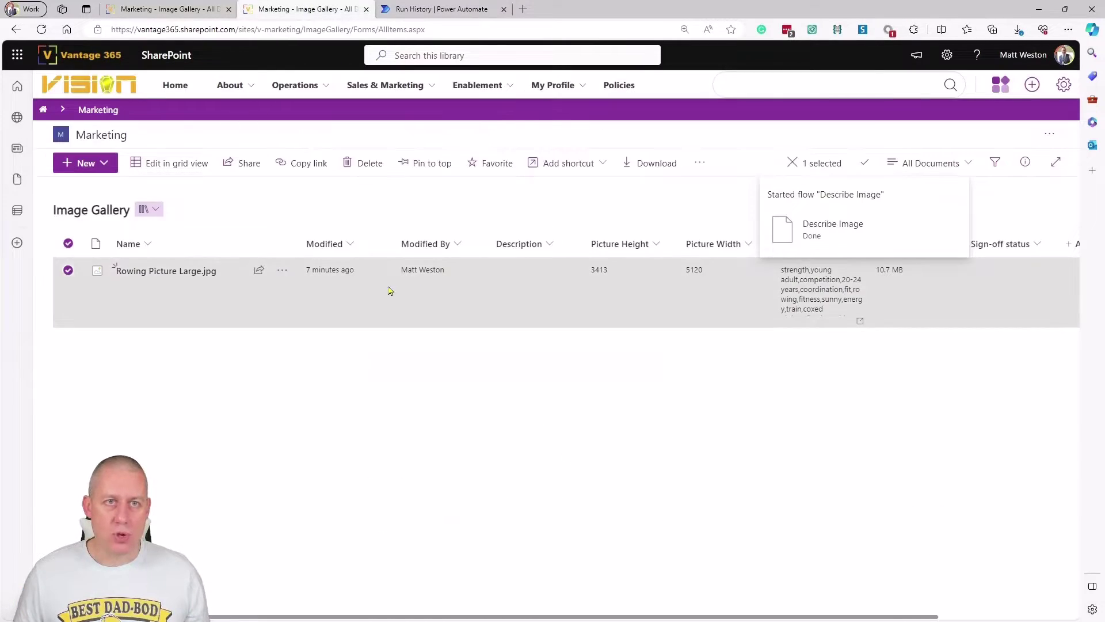
left_click(599, 412)
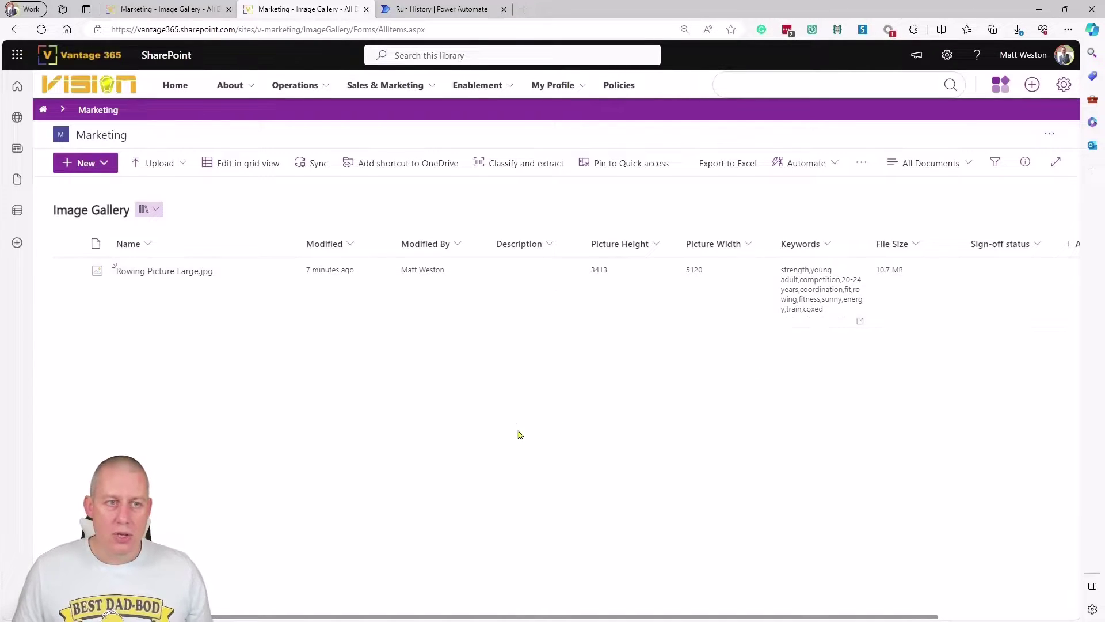
left_click(177, 168)
left_click(174, 191)
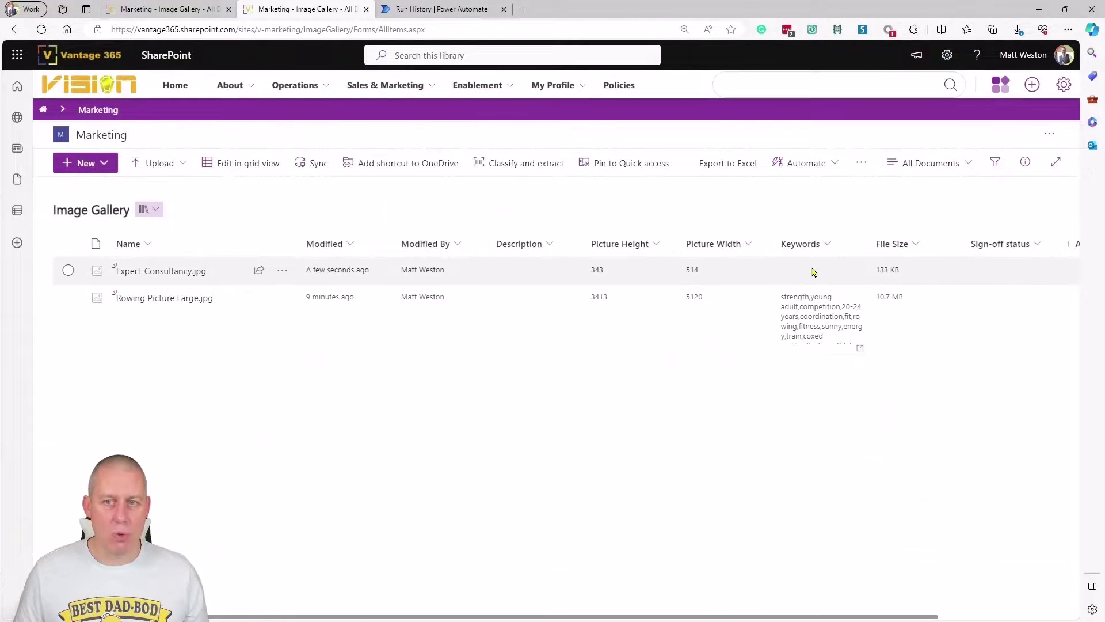
- Run the Describe Image flow on Expert_Consultancy.jpg in the Image Gallery
left_click(283, 270)
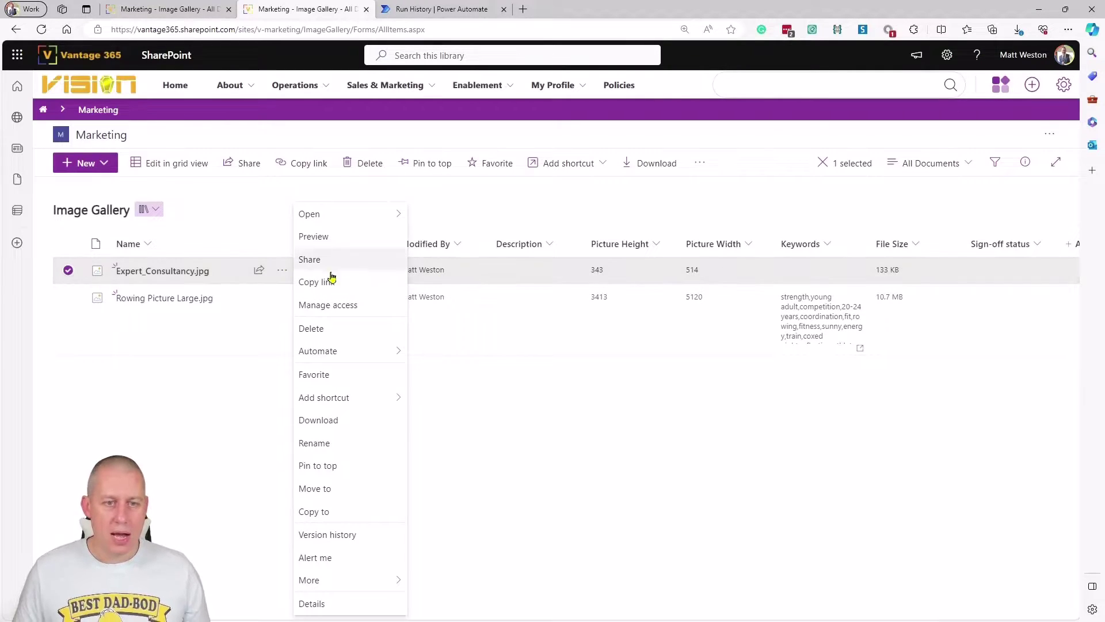
mouse_move(375, 356)
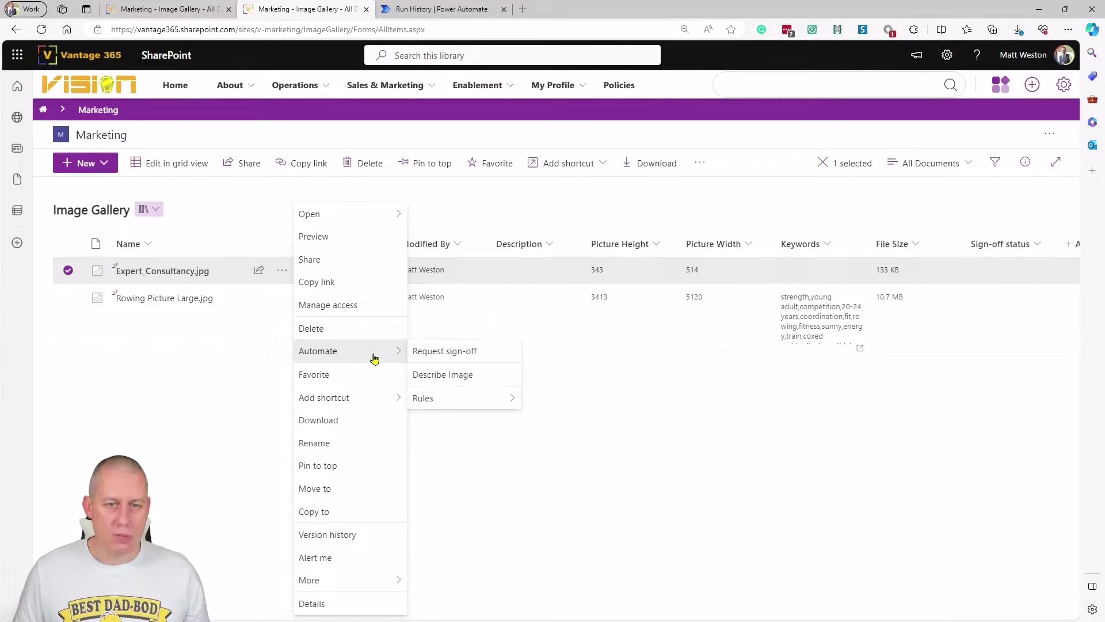
left_click(489, 376)
left_click(763, 436)
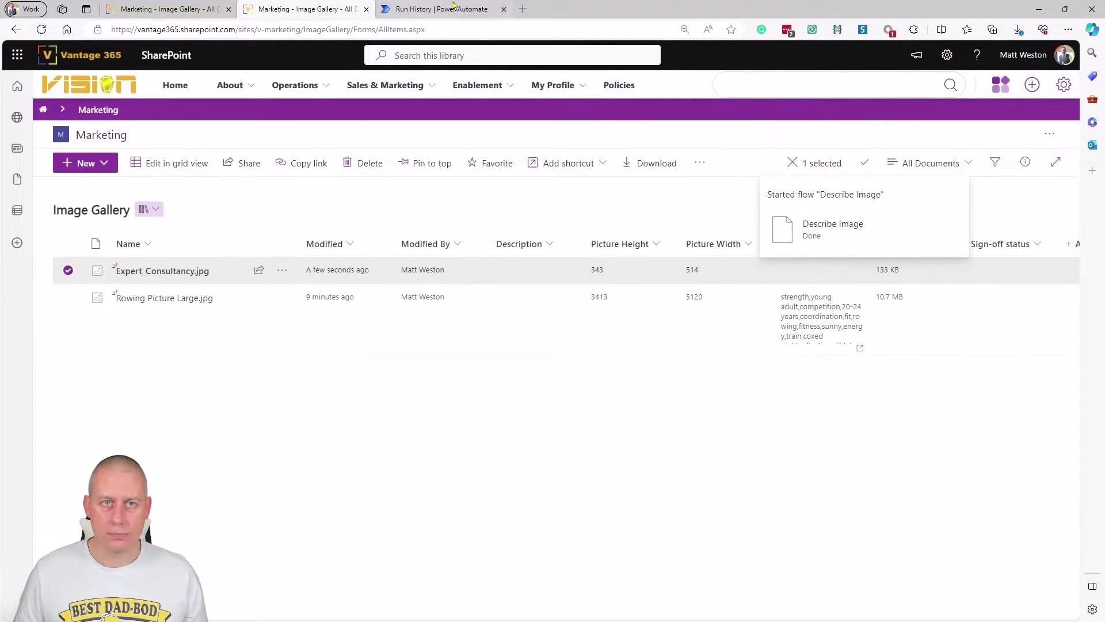
- Check the latest Describe Image run in Power Automate and the Description of Expert_Consultancy.jpg in the Image Gallery
key("ctrl+Tab")
left_click(164, 84)
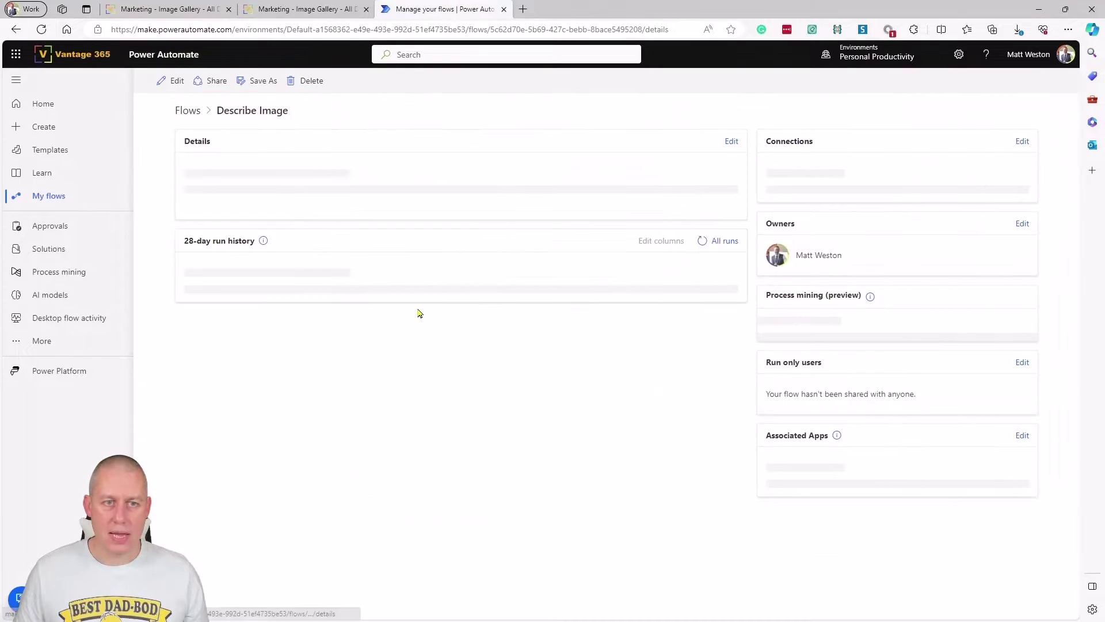
left_click(246, 432)
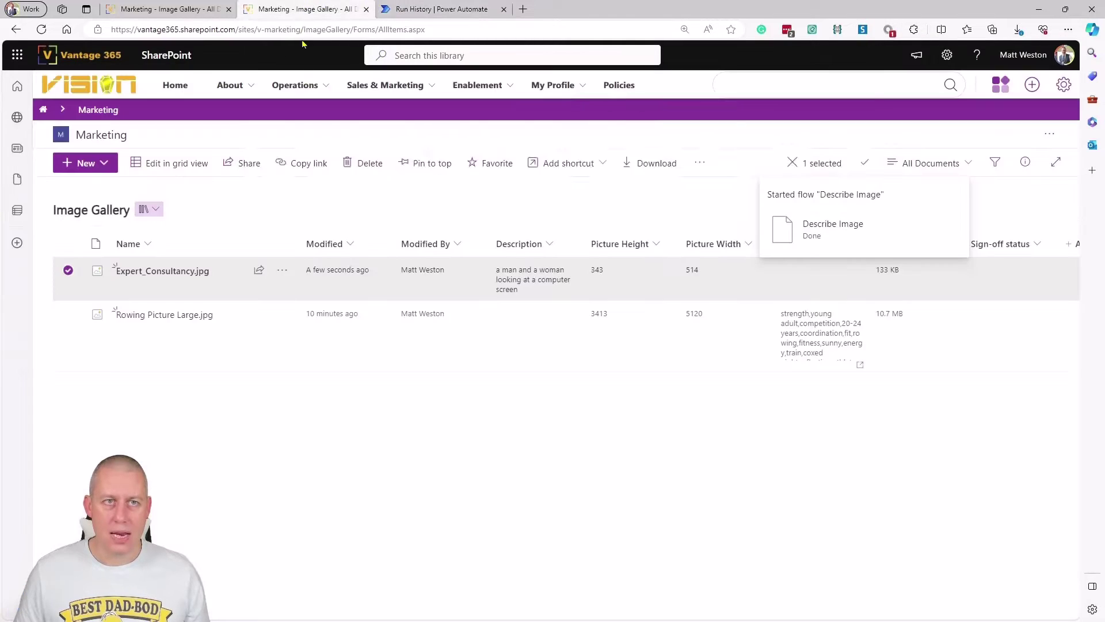
left_click(346, 9)
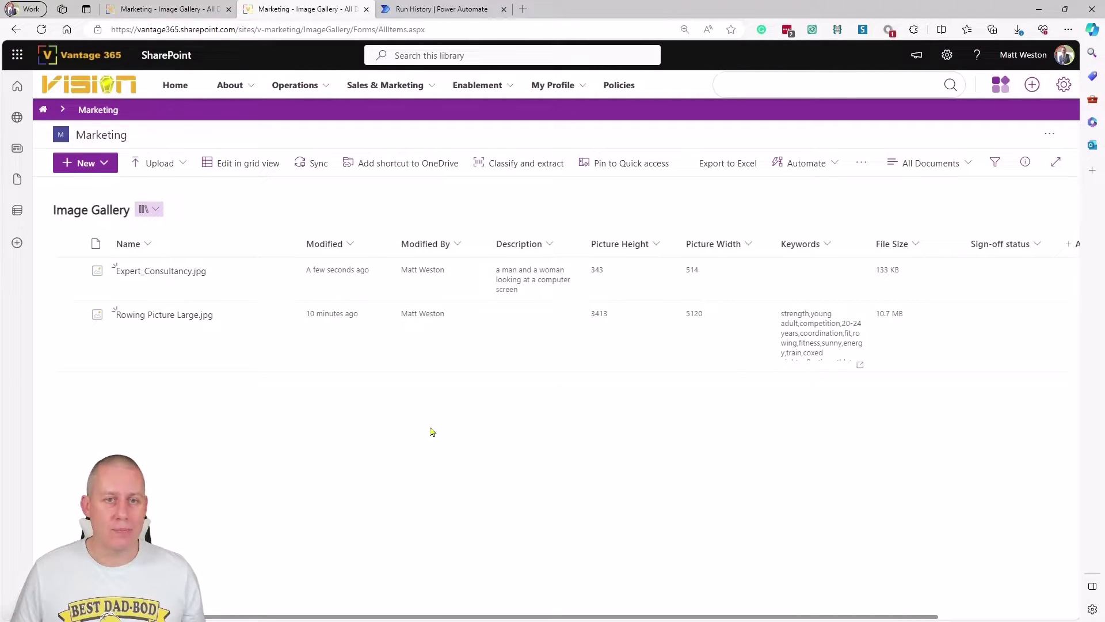
- Edit the Describe Image flow in Power Automate and insert Encodian's Compress an Image action between Get file content and Generate description of an image
left_click(443, 9)
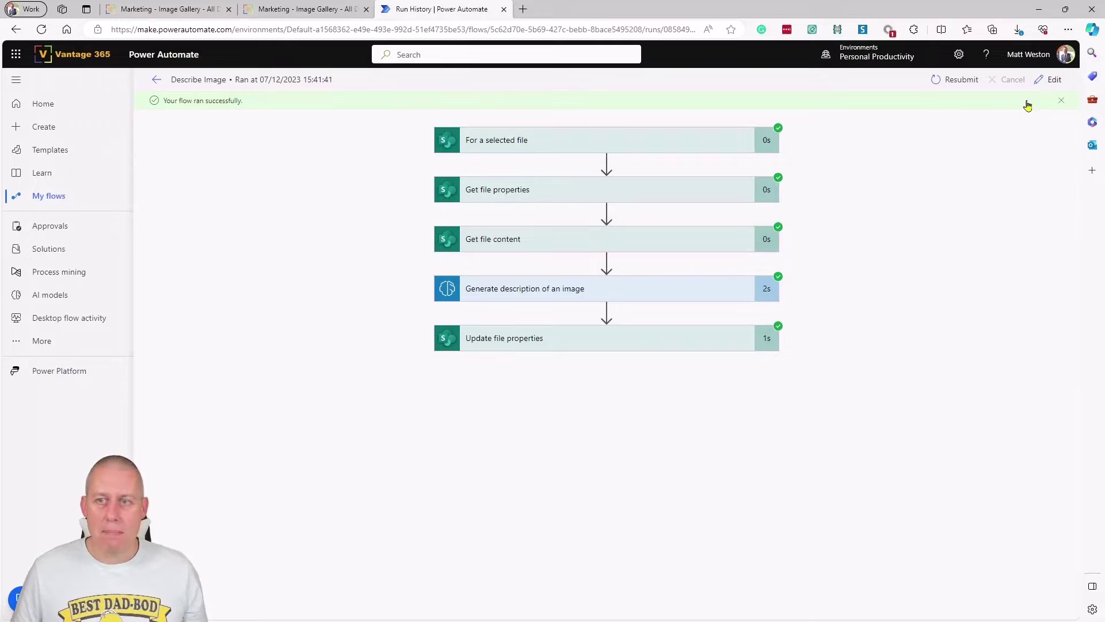
left_click(1051, 80)
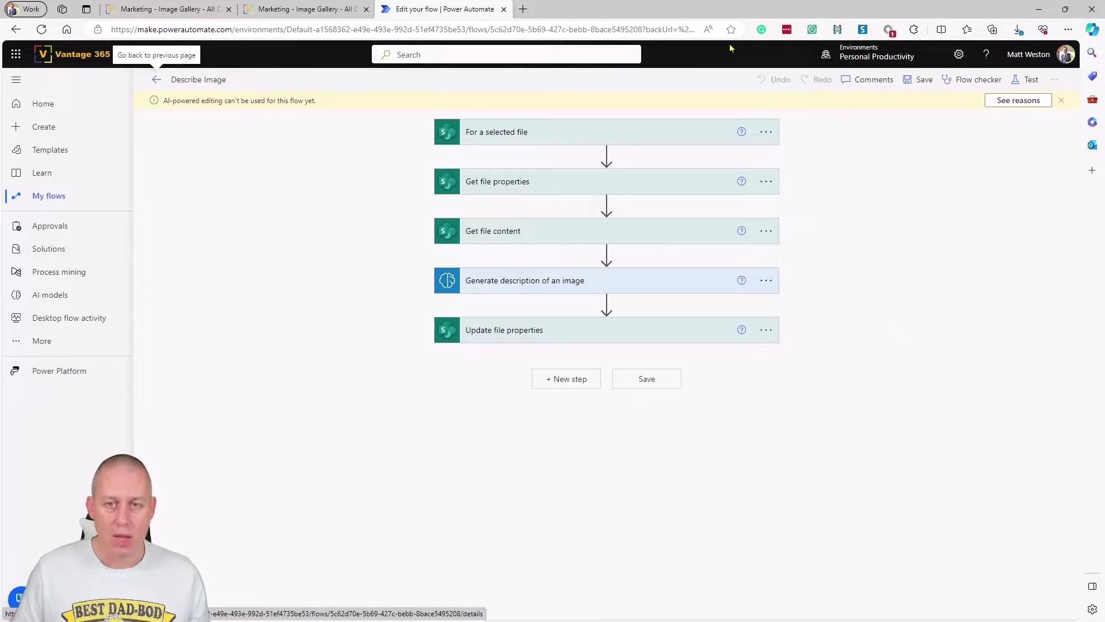
left_click(607, 254)
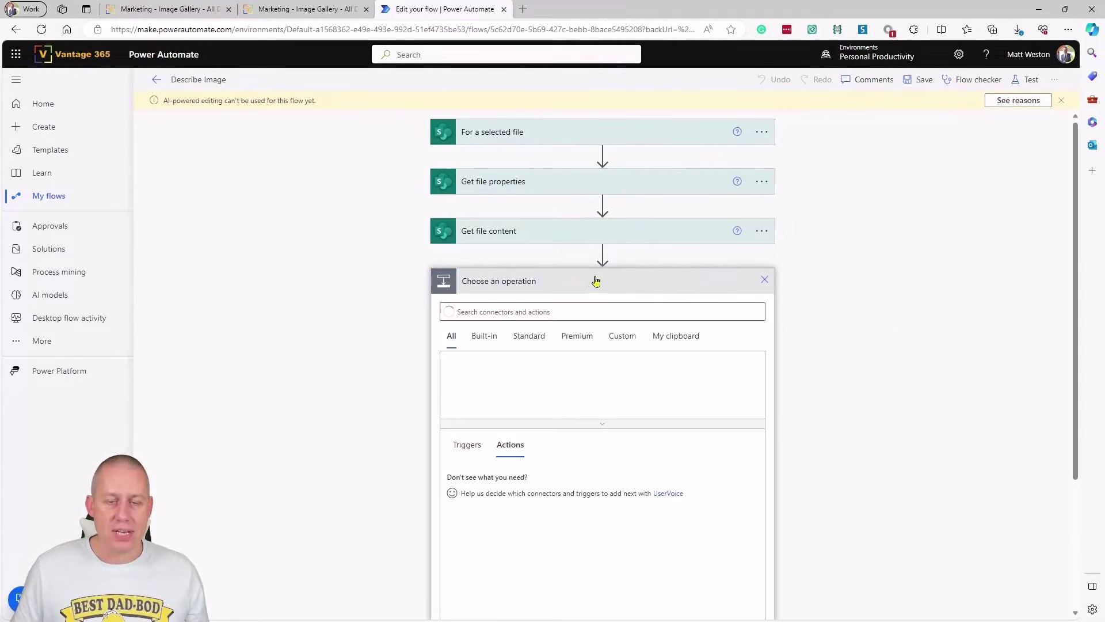
type("Encodian")
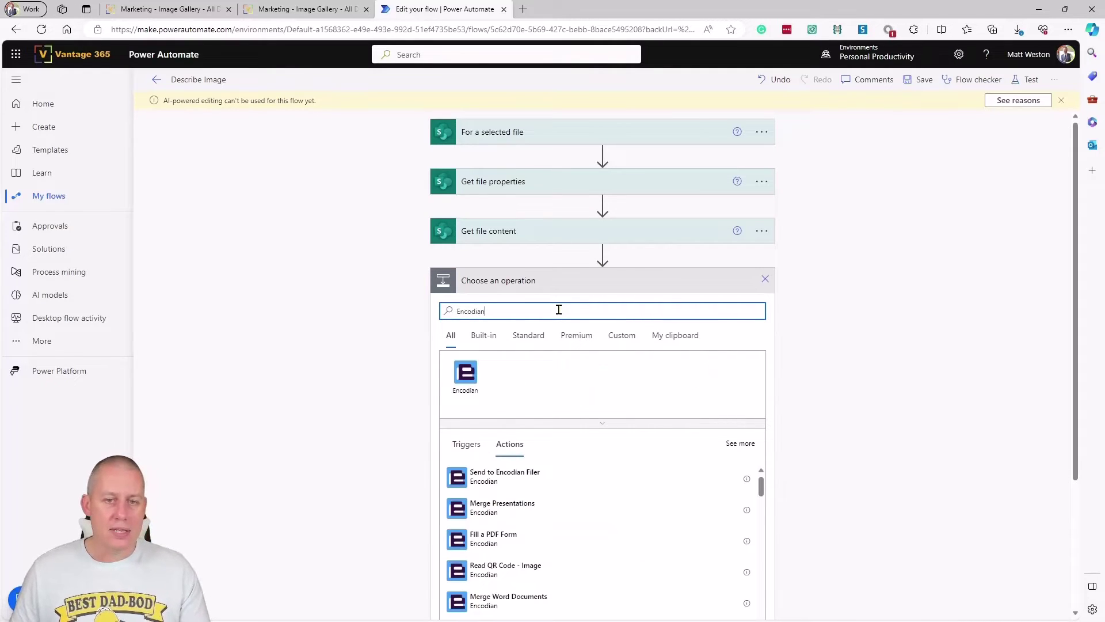
left_click(464, 380)
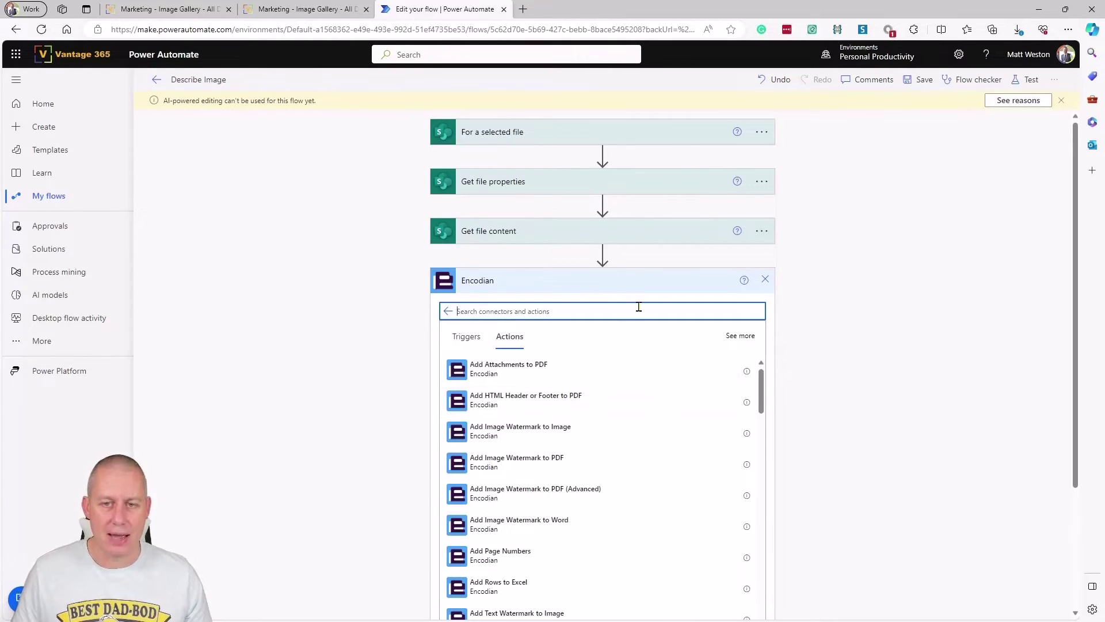
scroll(639, 307, "down", 1)
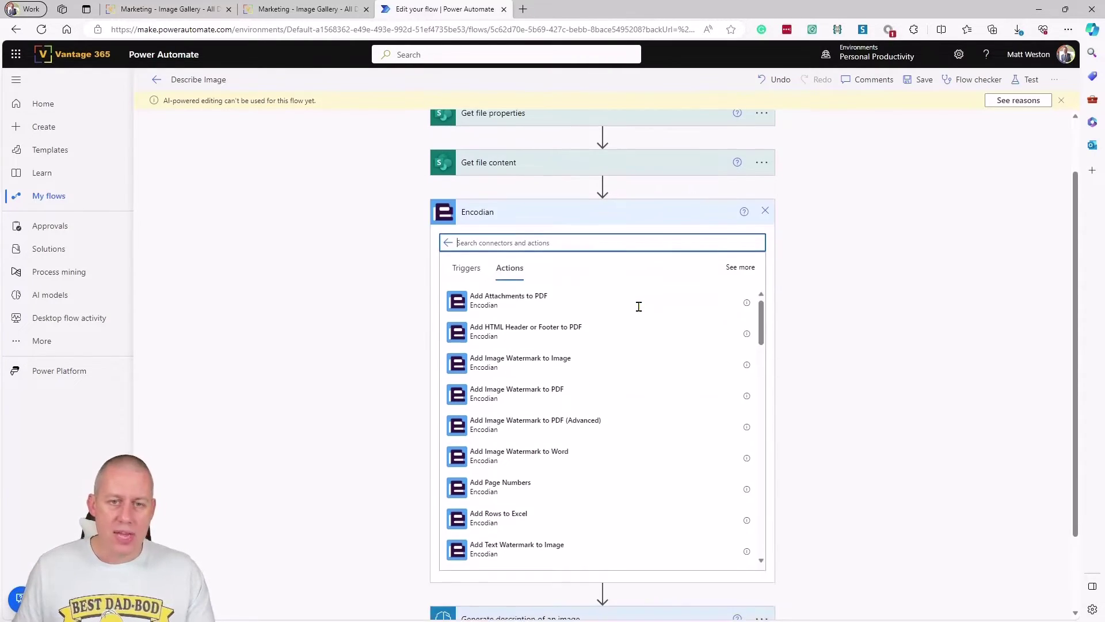
type("compr")
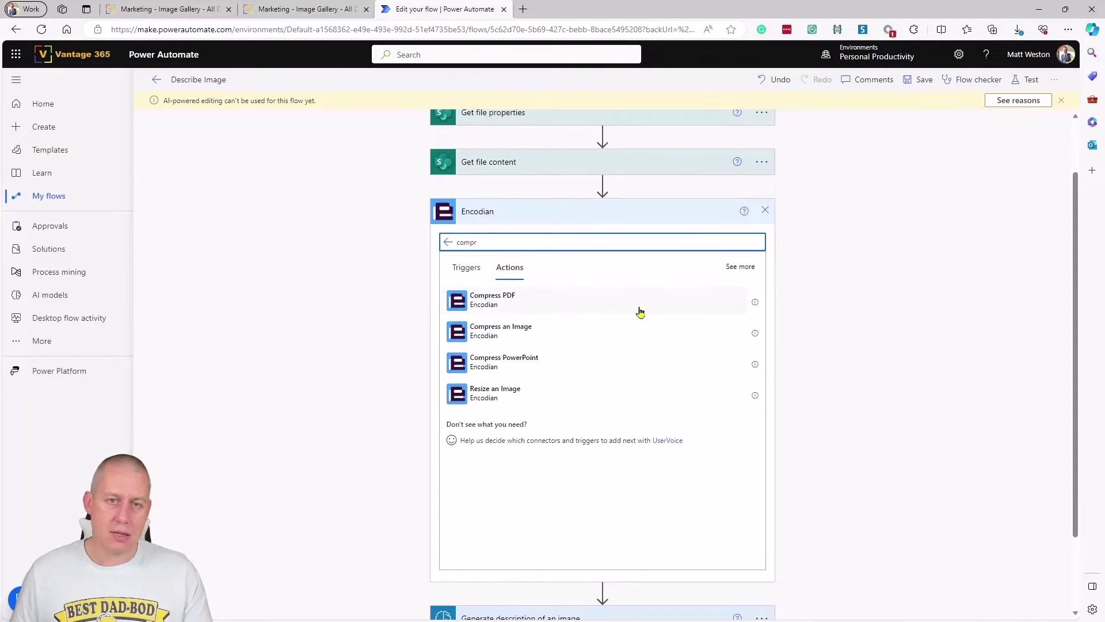
left_click(574, 332)
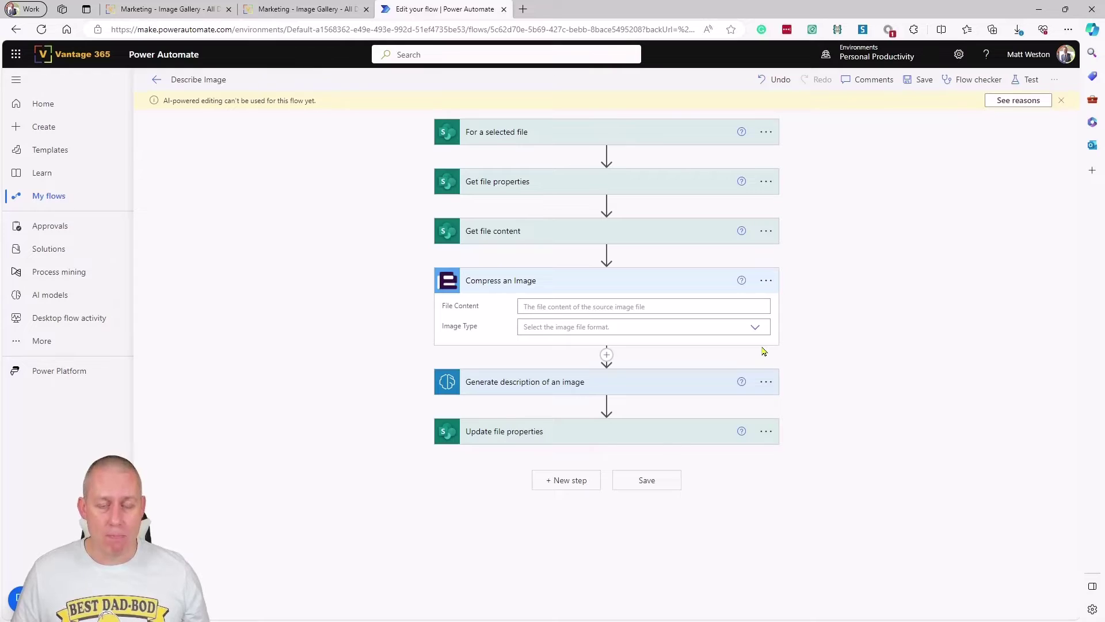
- Configure Compress an Image with the File Content from Get file content and the image type JPG
left_click(644, 305)
left_click(838, 448)
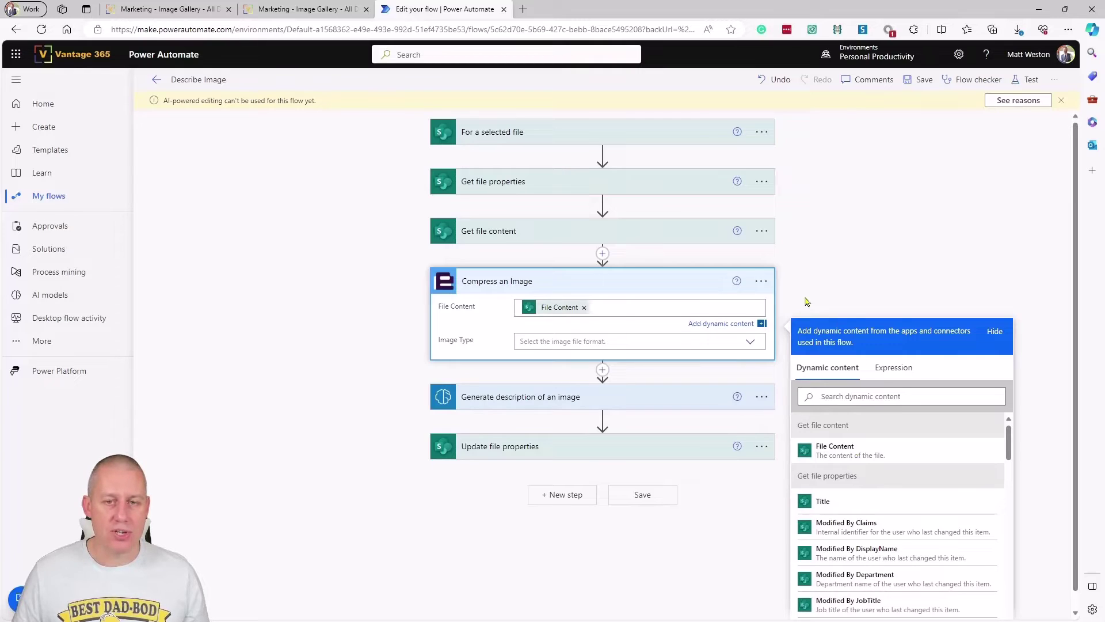
left_click(582, 341)
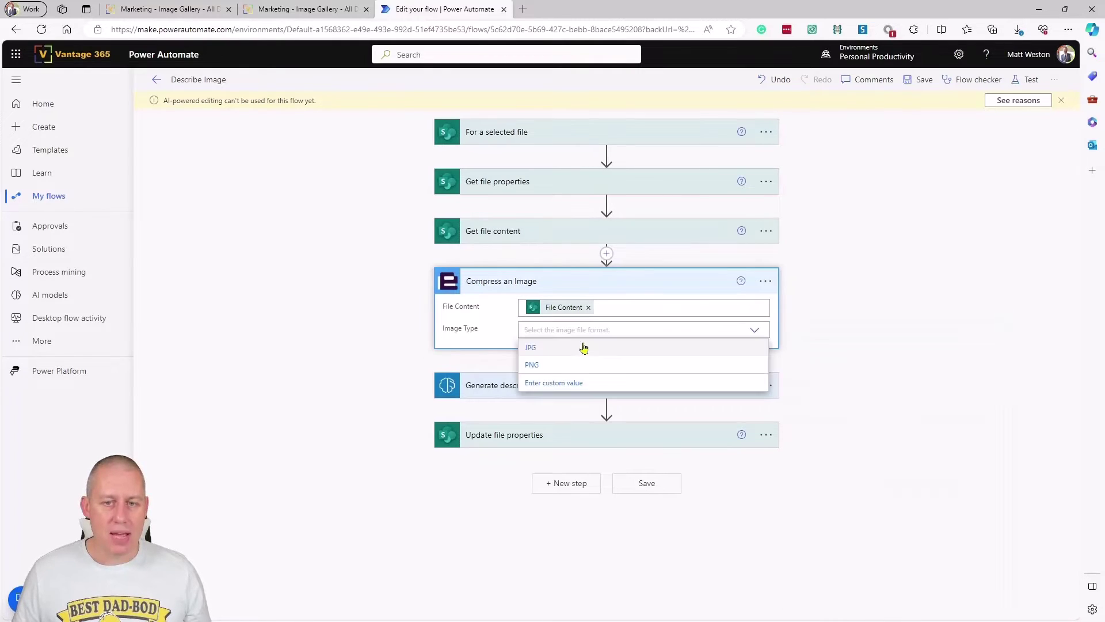
left_click(570, 349)
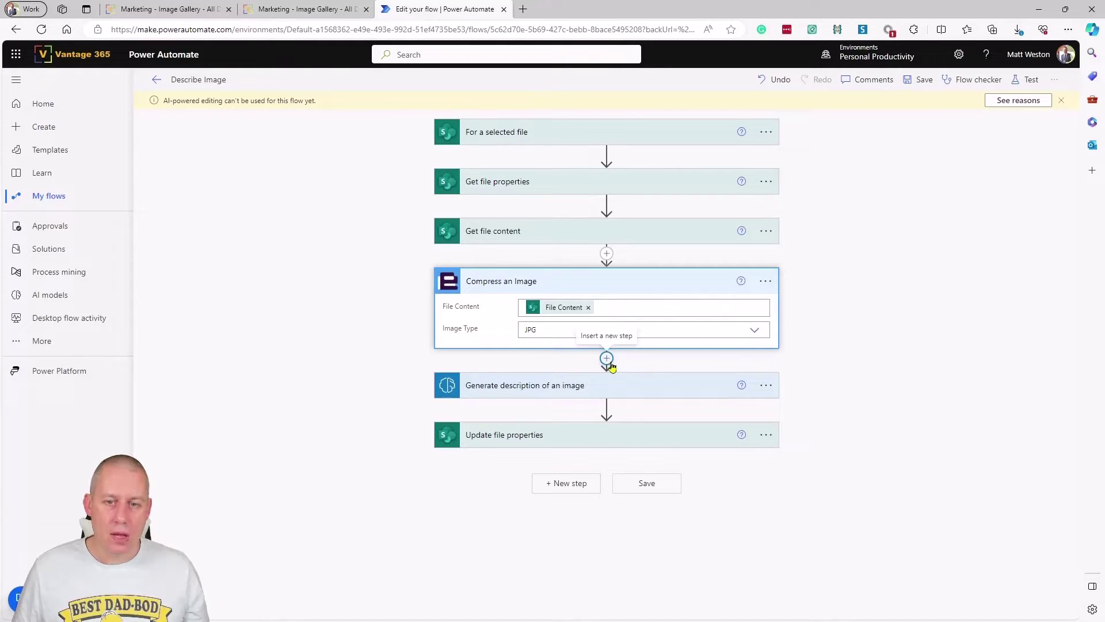
- Replace the Image input of Generate description of an image with Compress an Image's File Content, check Update file properties and save the flow
left_click(593, 392)
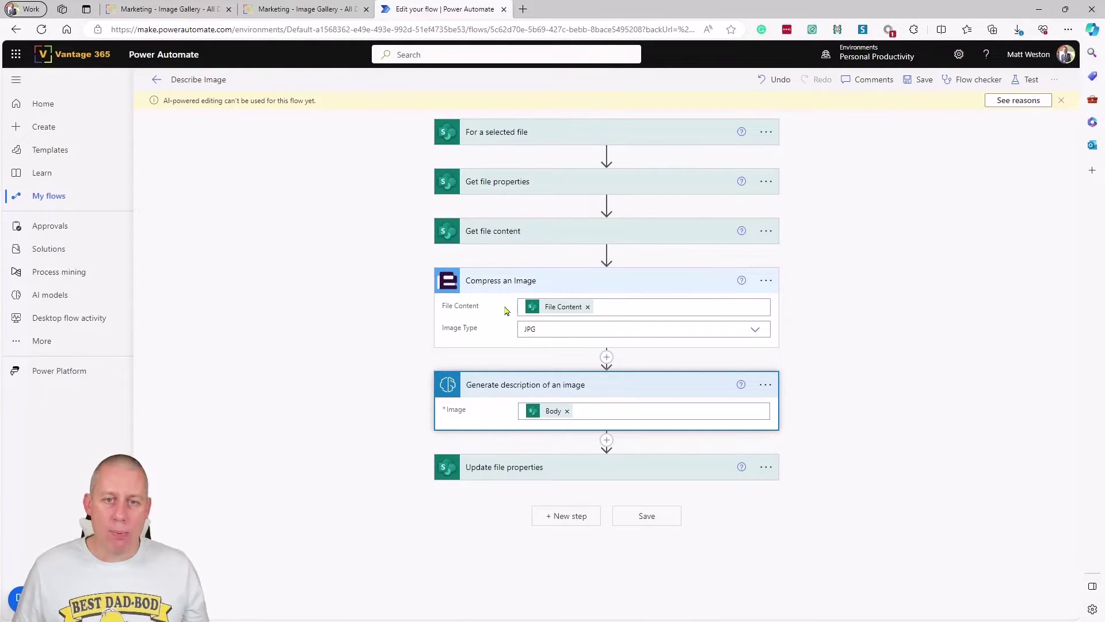
left_click(567, 411)
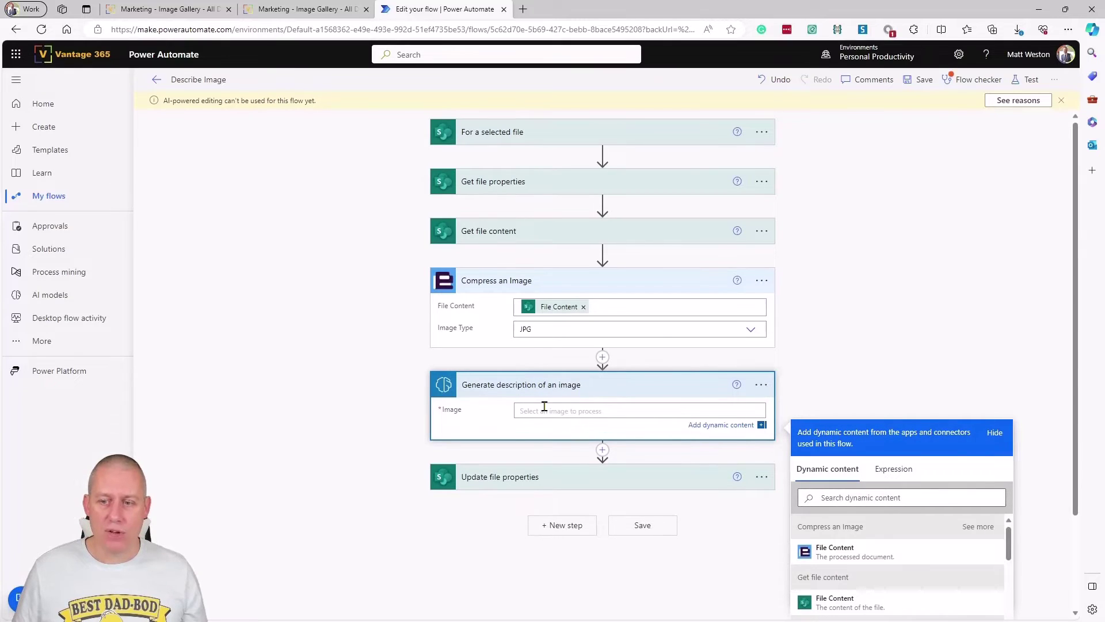
left_click(845, 562)
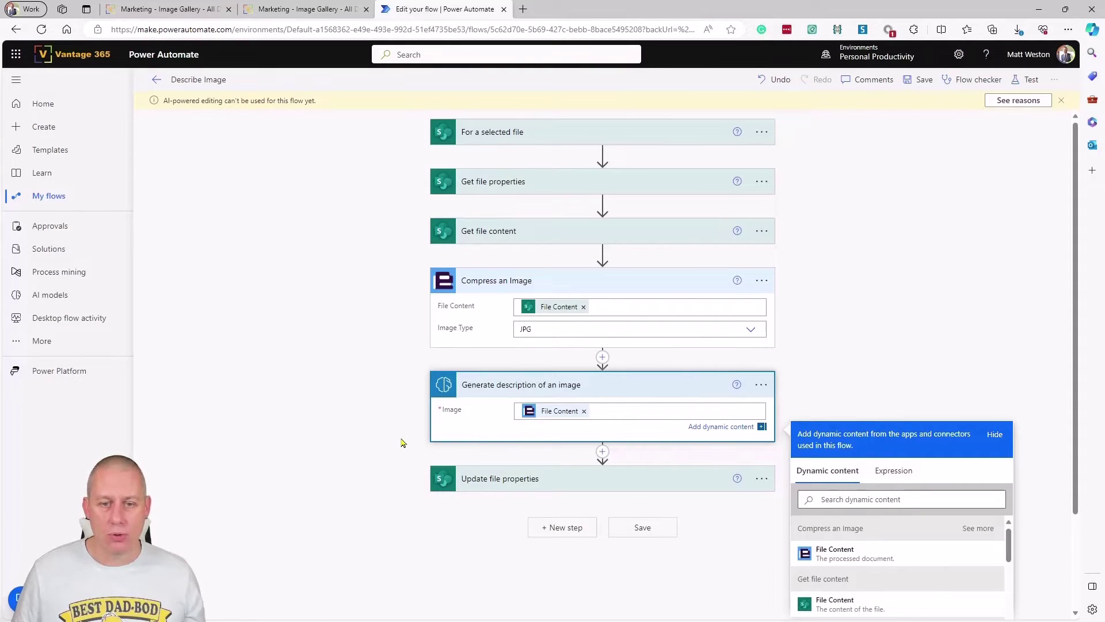
left_click(553, 479)
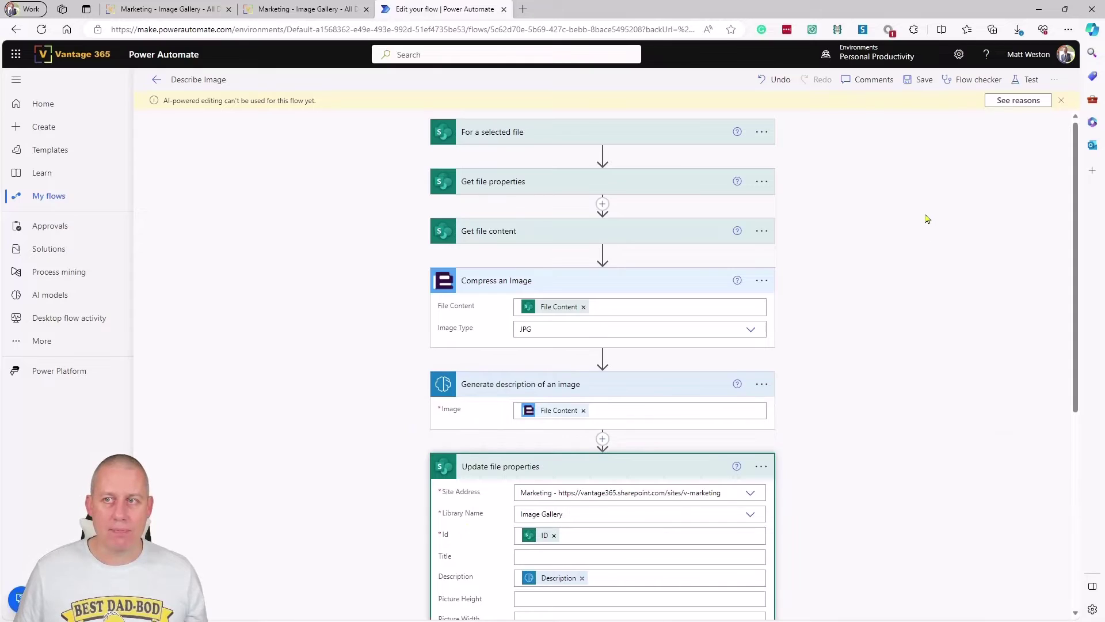
left_click(919, 80)
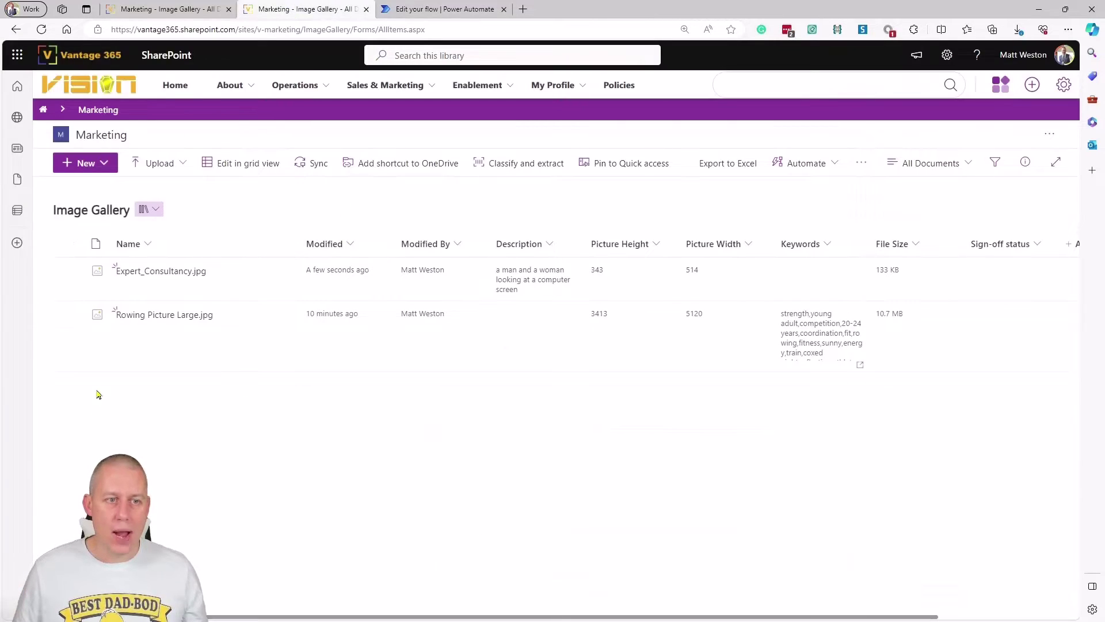
- Preview Rowing Picture Large.jpg in the SharePoint Image Gallery and run the Describe Image flow on it
left_click(151, 315)
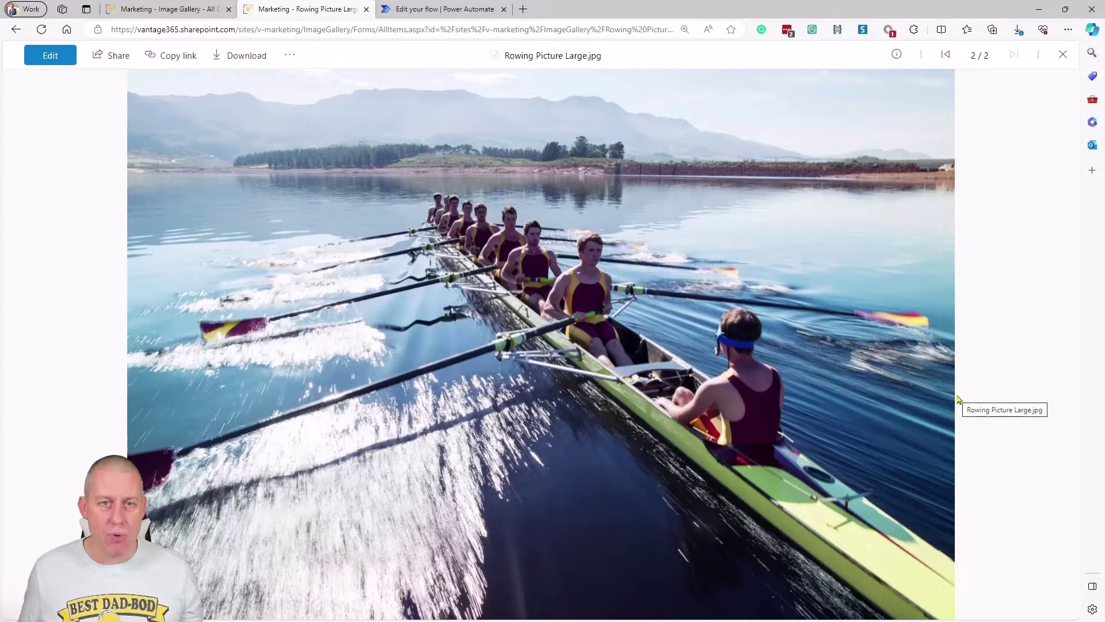
left_click(1062, 54)
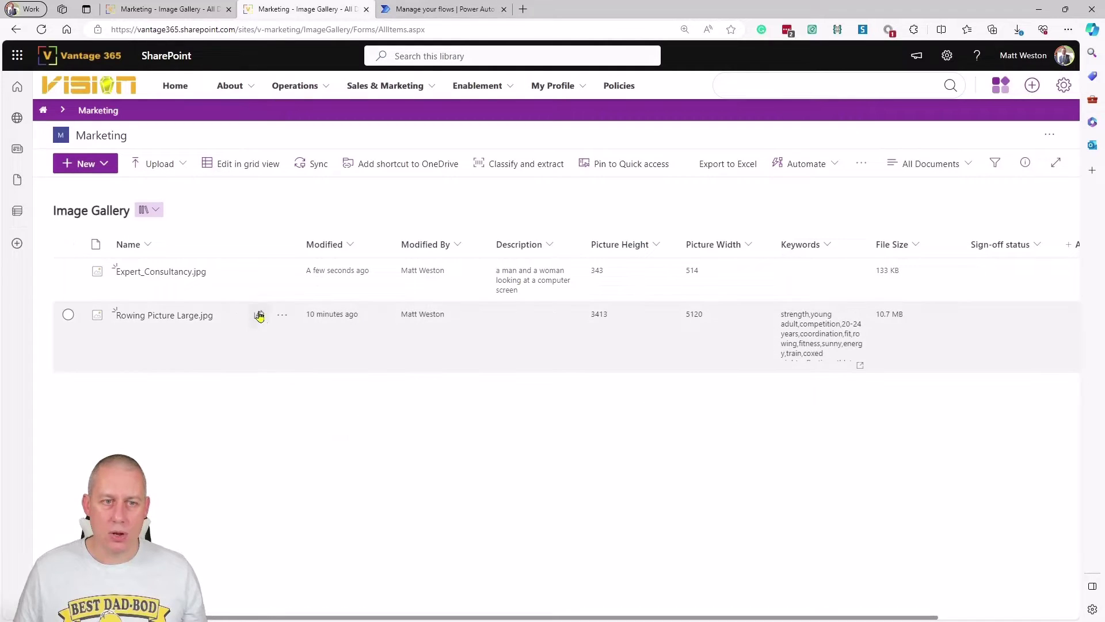
left_click(282, 315)
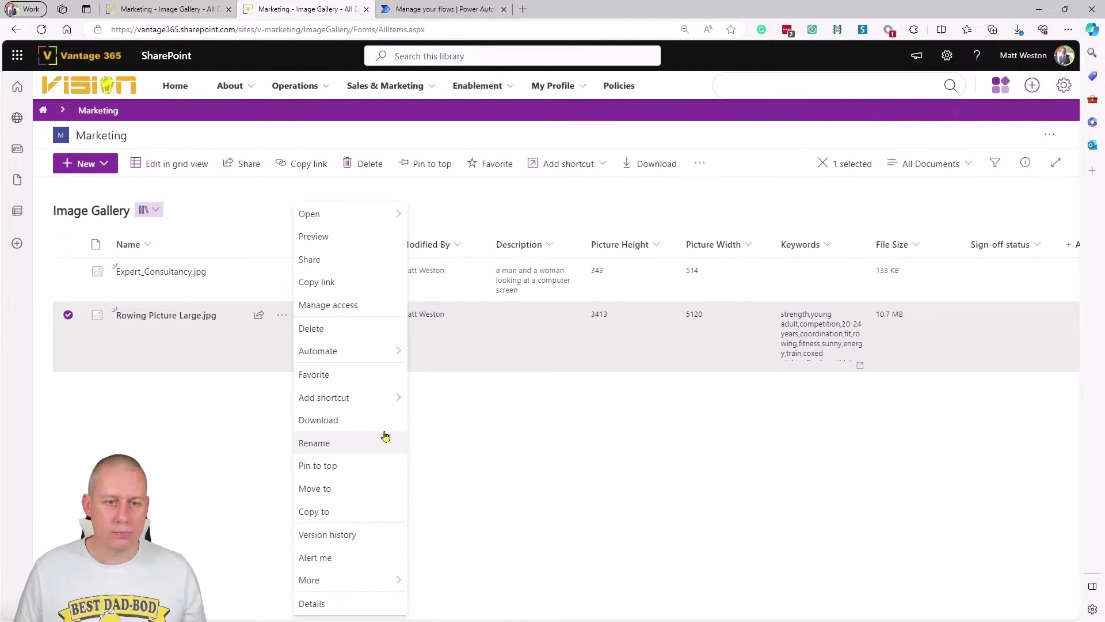
mouse_move(377, 351)
left_click(470, 375)
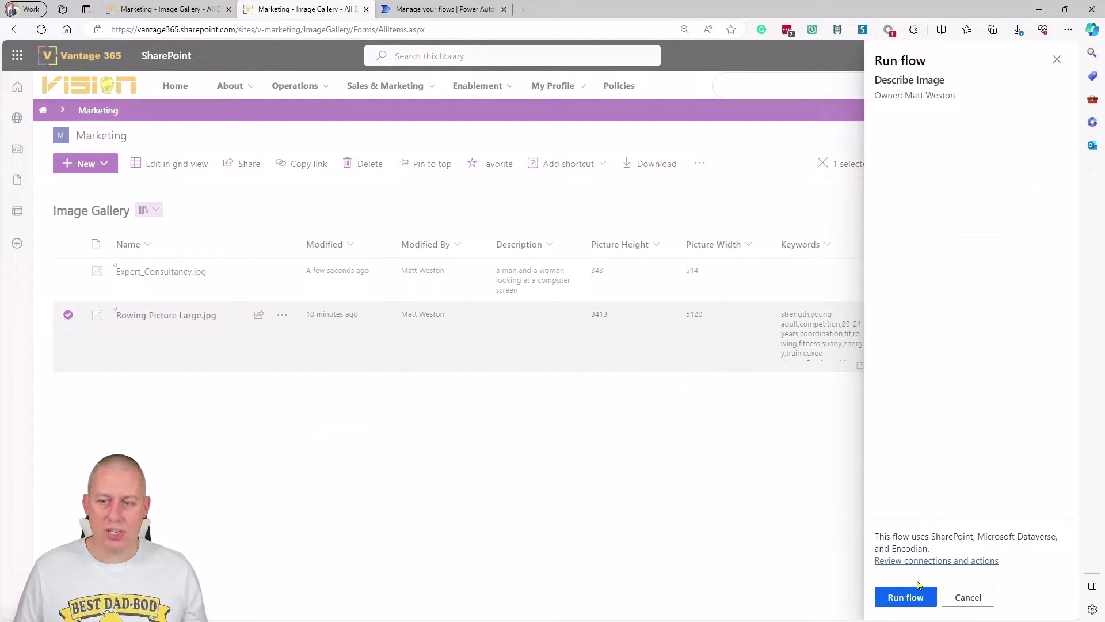
left_click(910, 599)
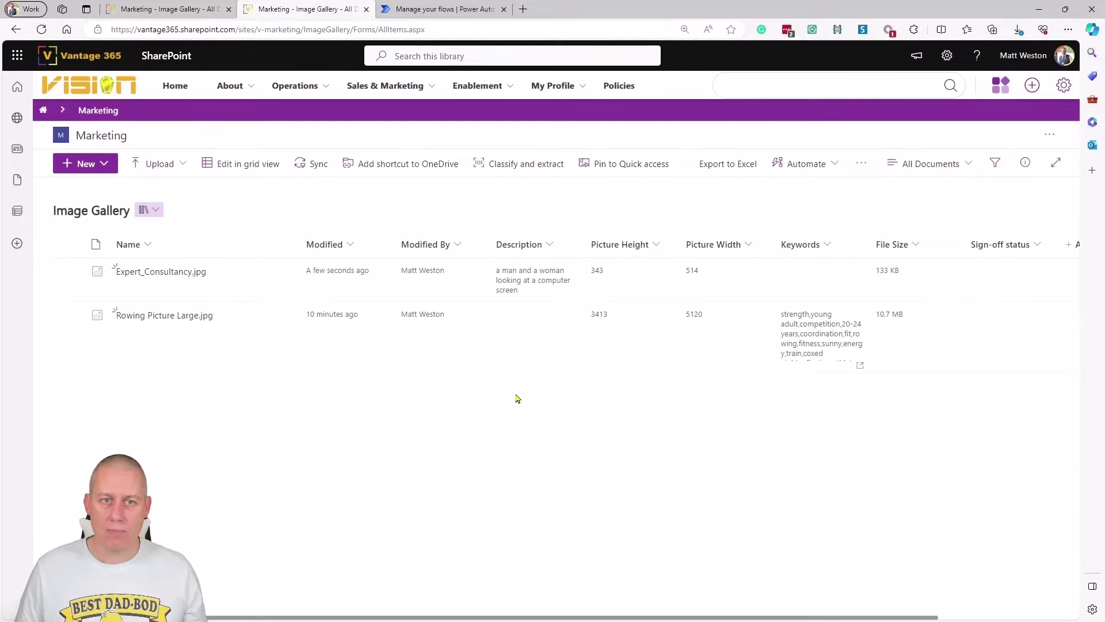
- Open the latest Describe Image run in Power Automate and inspect its Compress an Image action
left_click(439, 9)
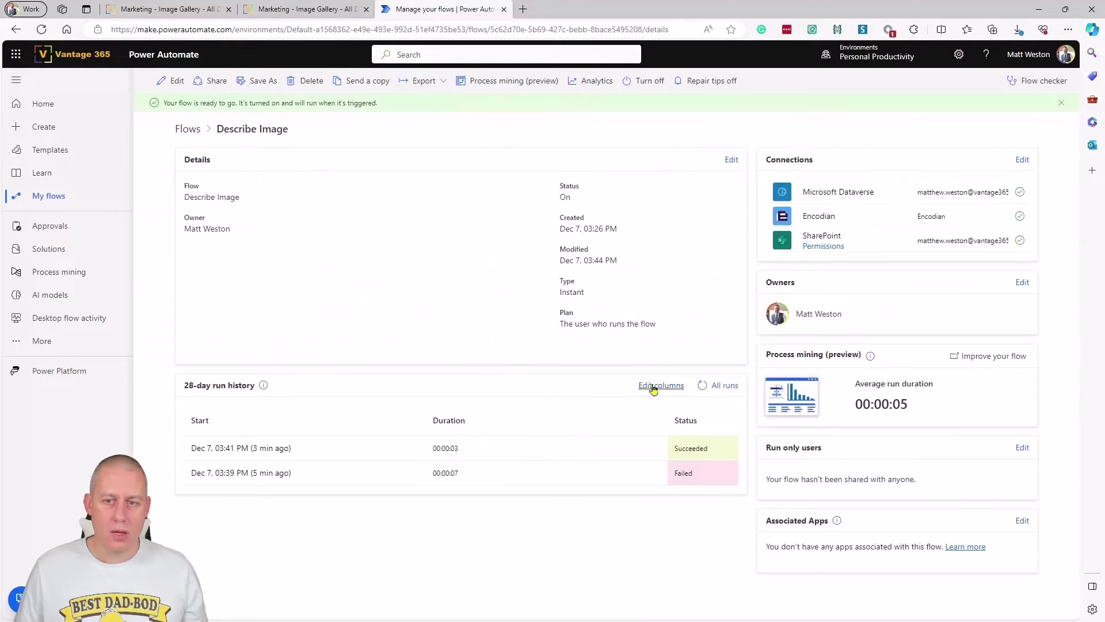
left_click(703, 385)
left_click(270, 449)
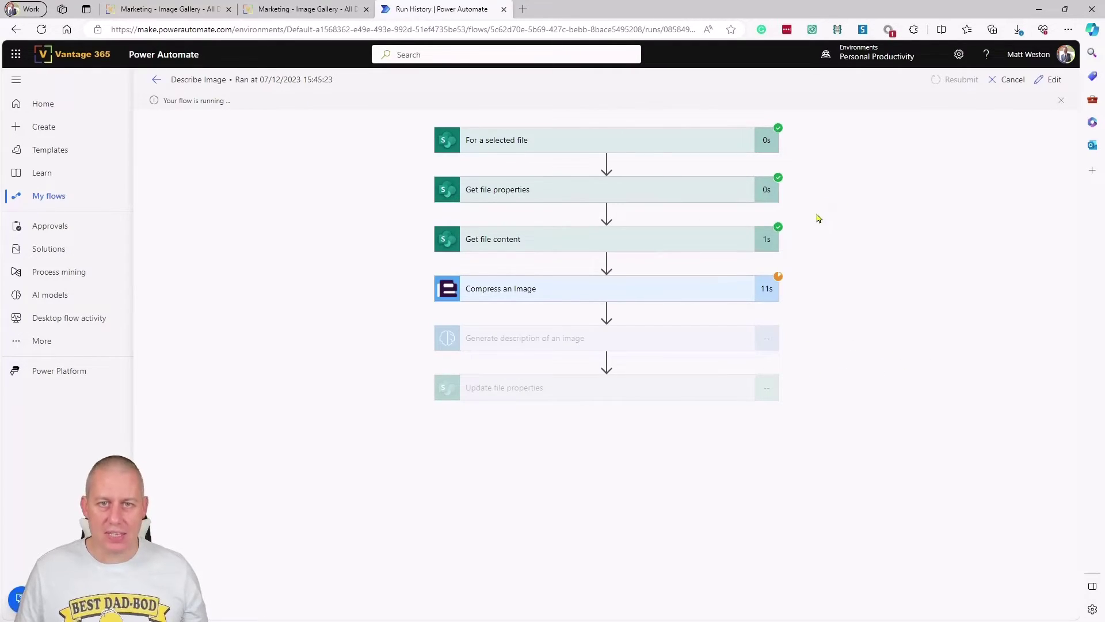
left_click(633, 296)
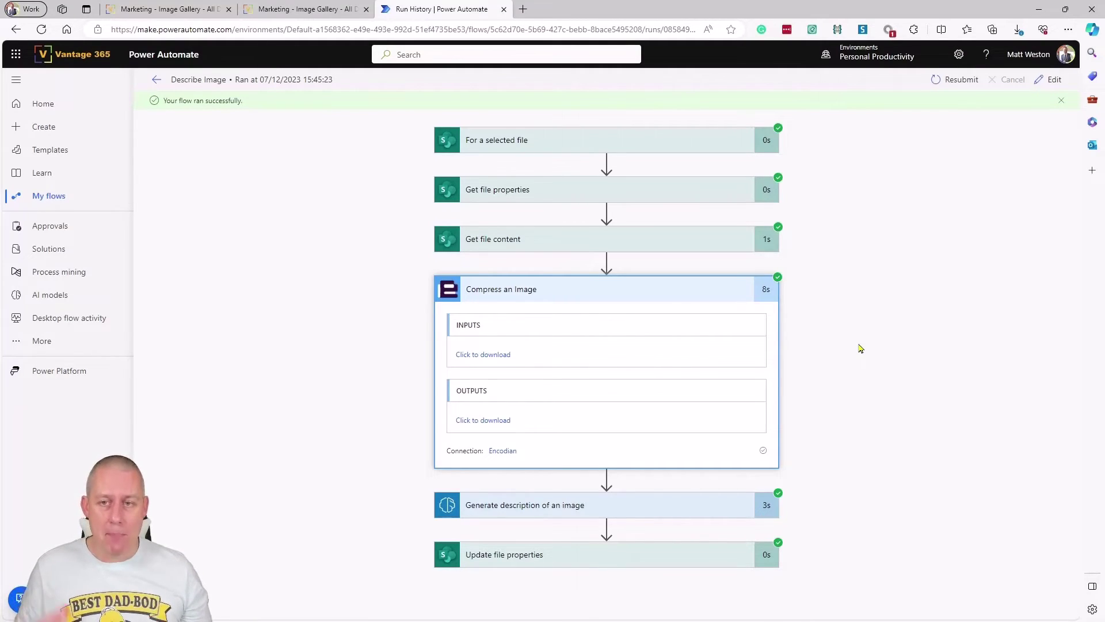
- Examine the description, confidence and full tag list in the outputs of the Generate description of an image action
left_click(558, 513)
scroll(819, 423, "down", 4)
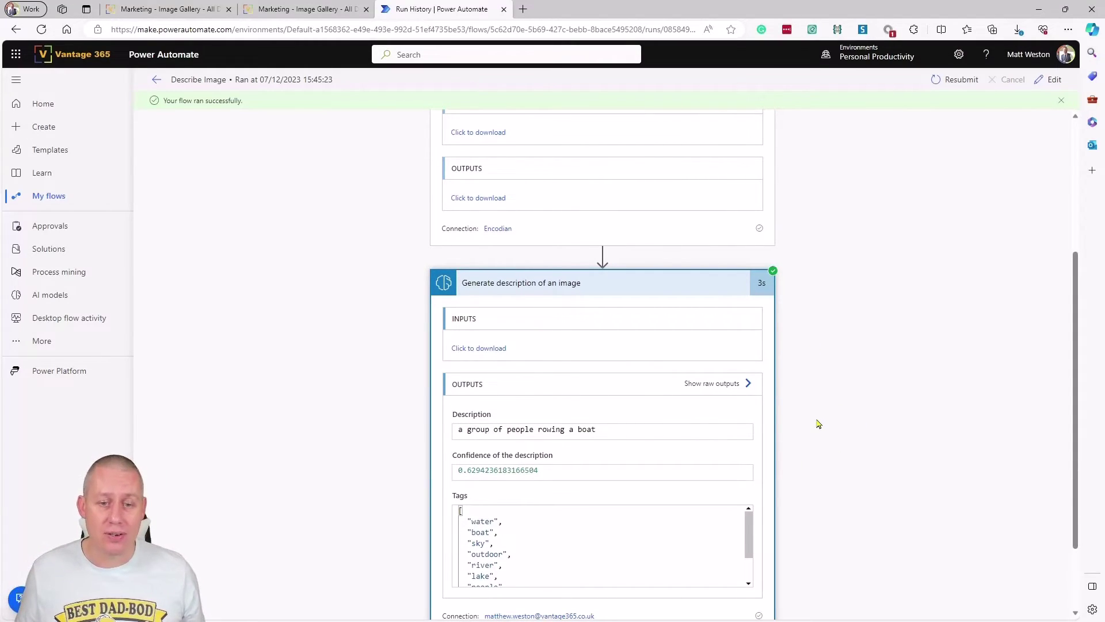
scroll(853, 400, "up", 1)
scroll(854, 400, "down", 3)
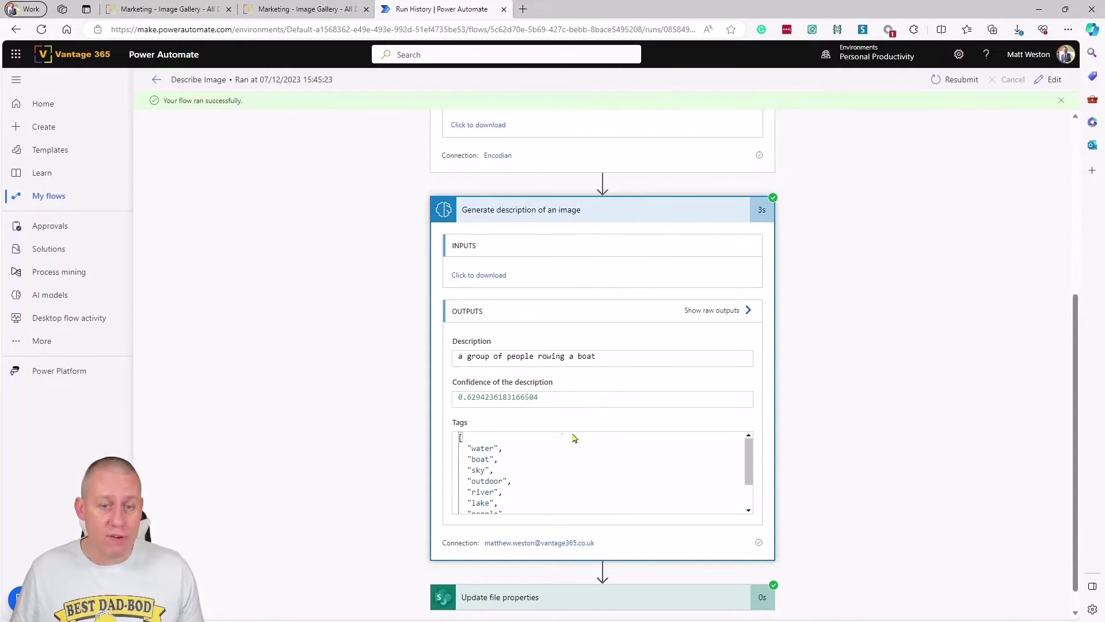
scroll(602, 477, "down", 1)
scroll(603, 477, "down", 3)
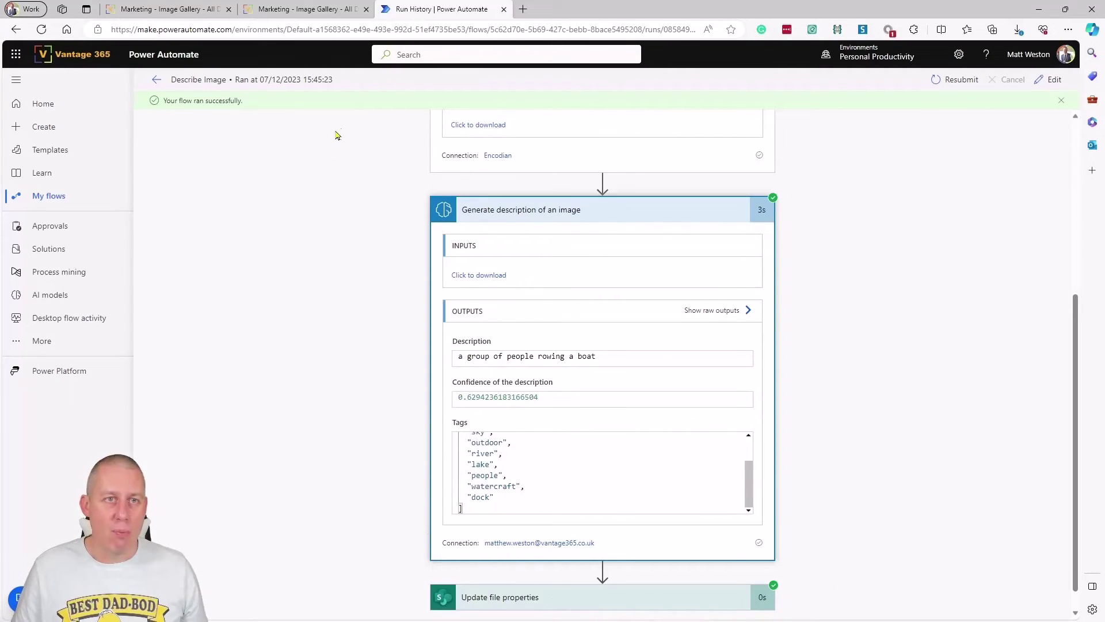
- Return to the SharePoint Image Gallery and reload it to check the Description of Rowing Picture Large.jpg
left_click(305, 10)
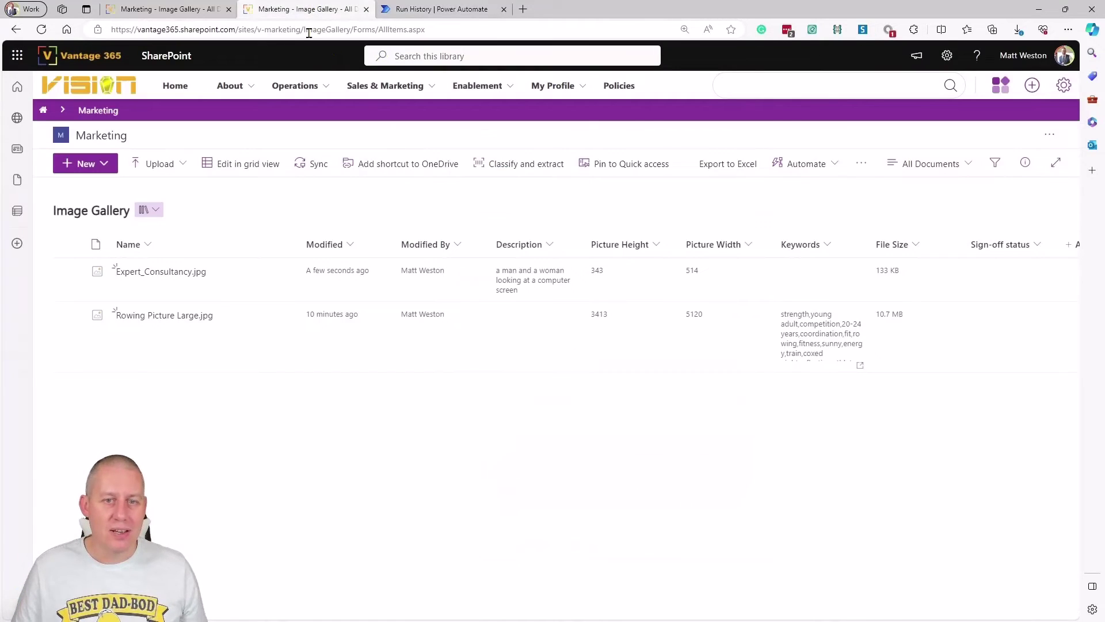
left_click(41, 30)
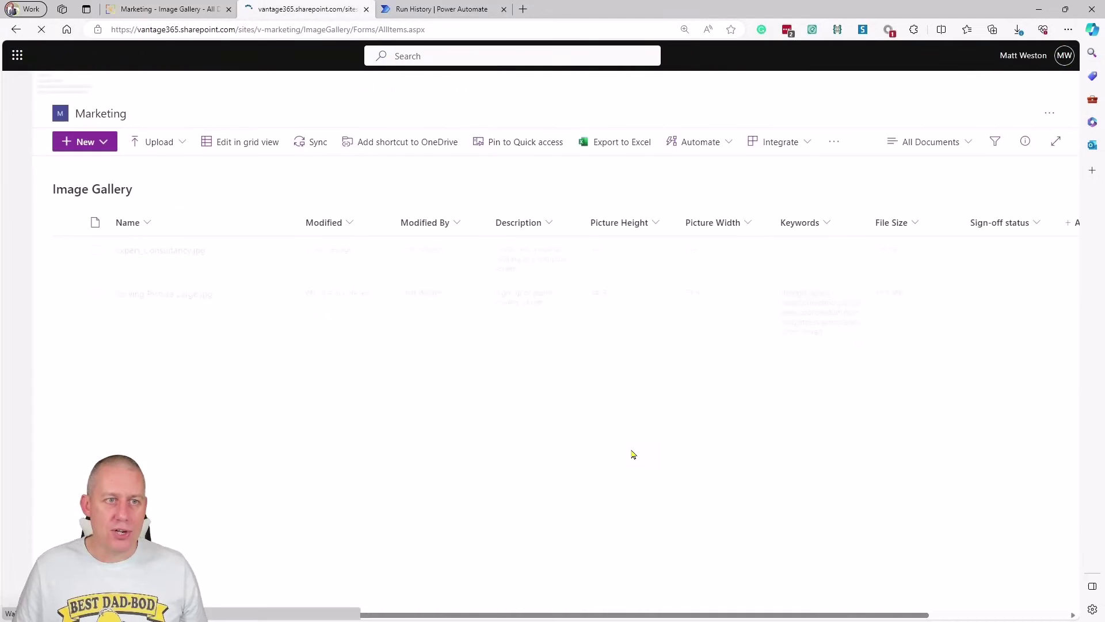